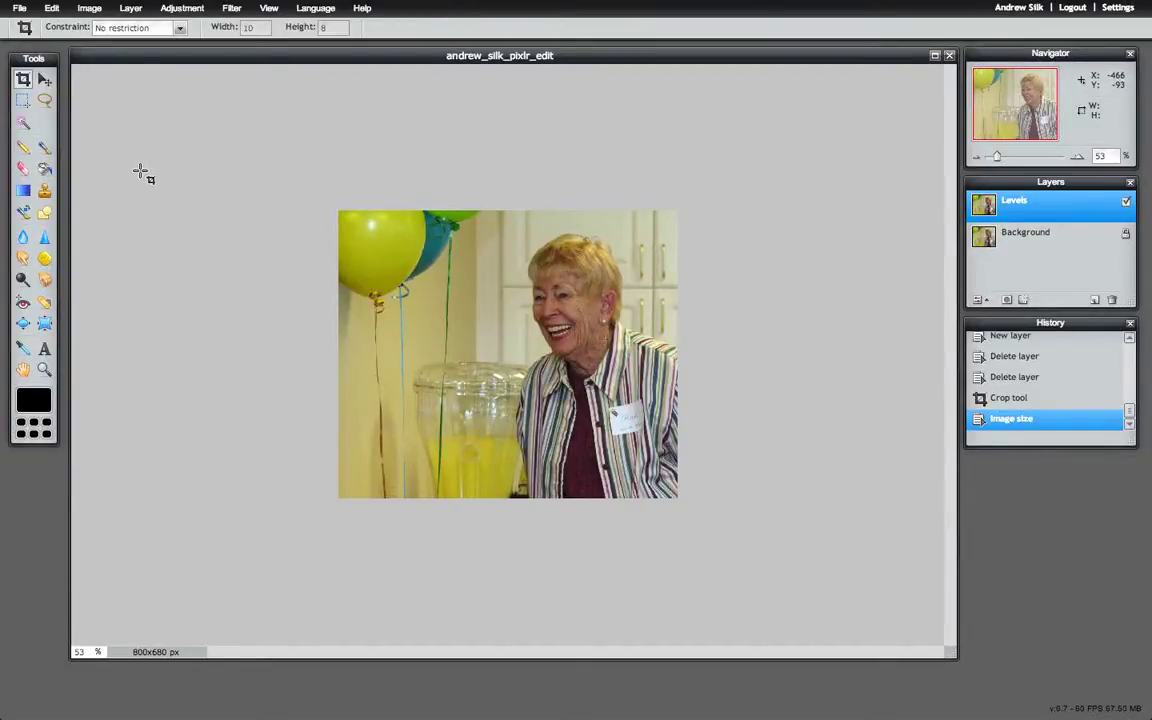
left_click(176, 10)
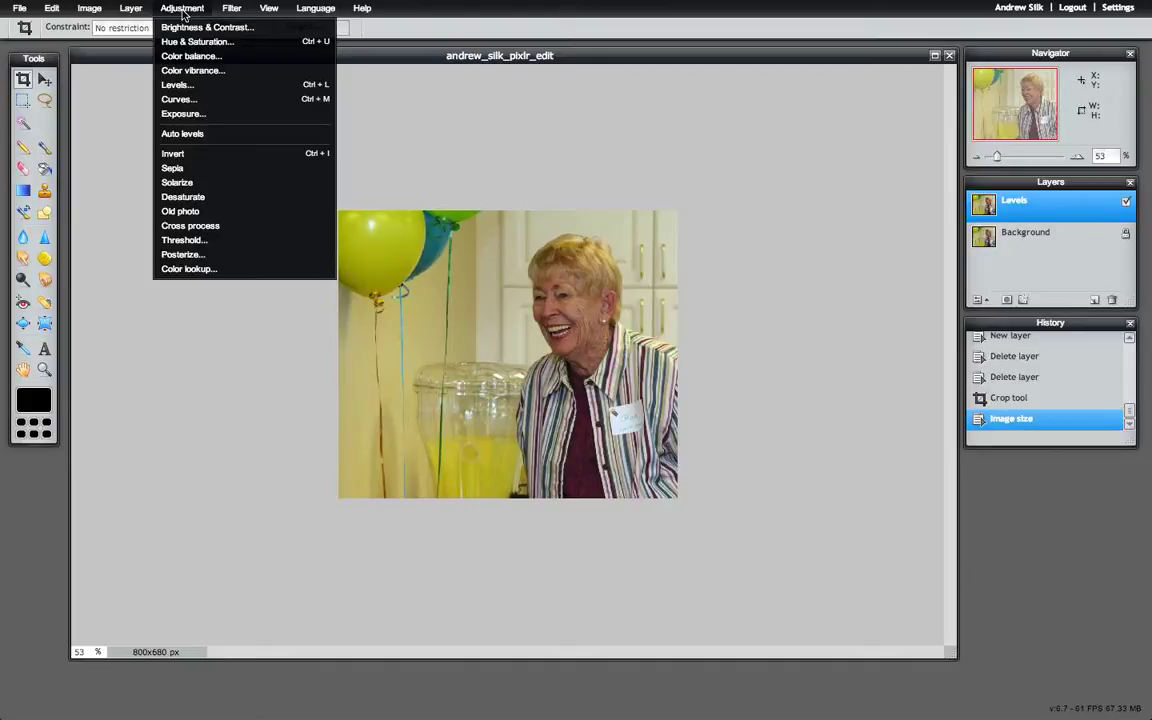
left_click(186, 41)
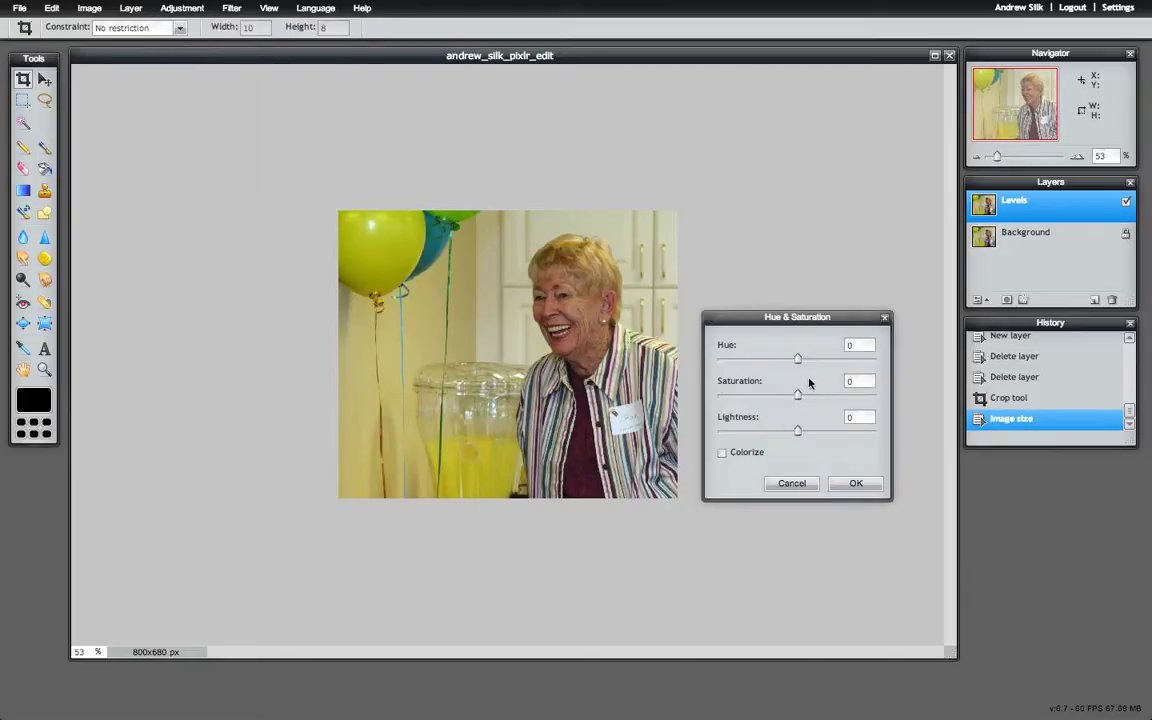
left_click_drag(798, 396, 663, 395)
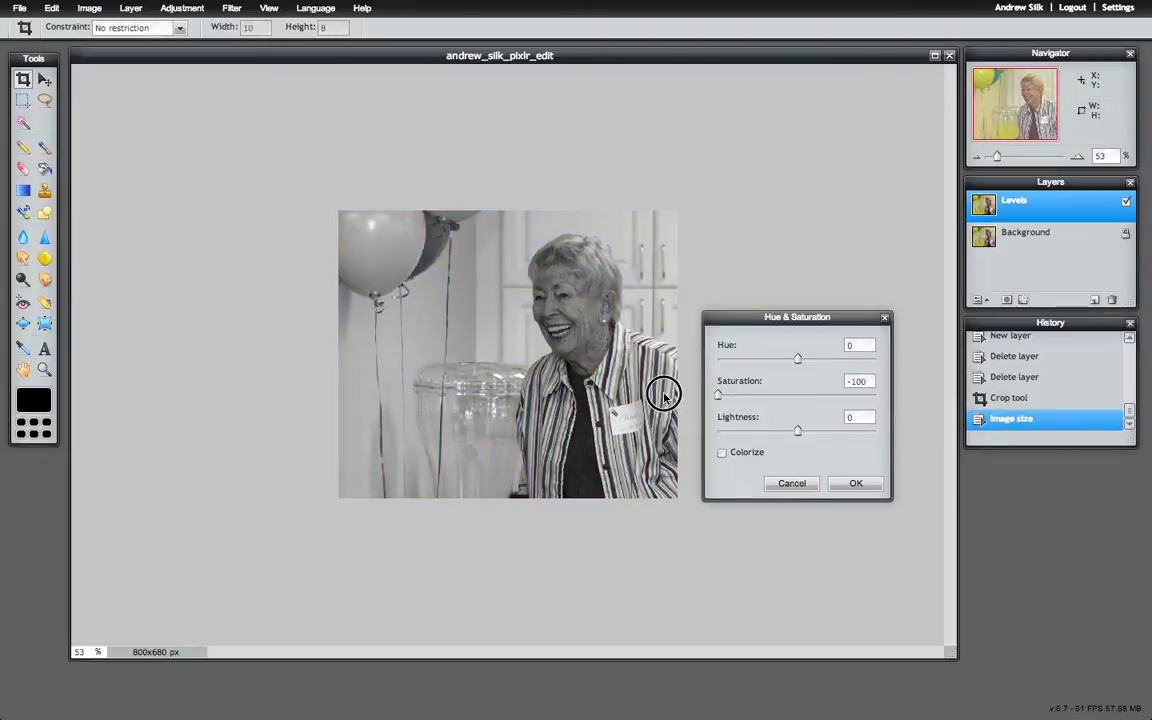
left_click_drag(663, 395, 745, 393)
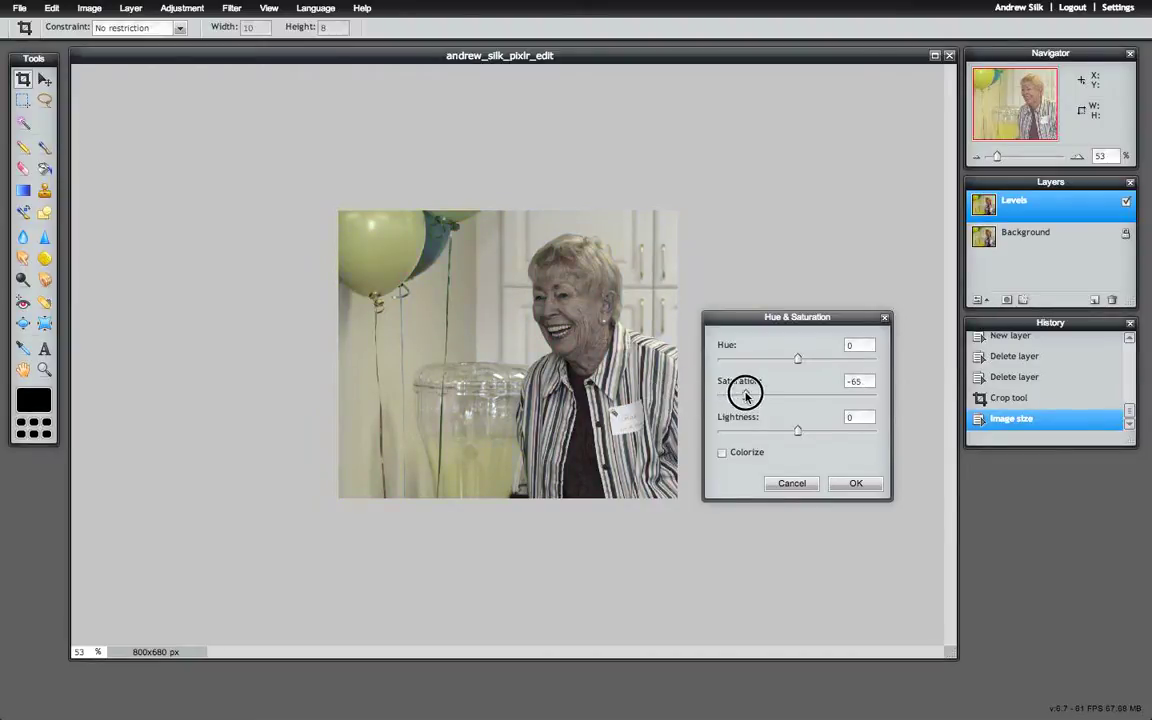
left_click(801, 490)
- Desaturate the Levels layer to turn the photo black and white
left_click(192, 12)
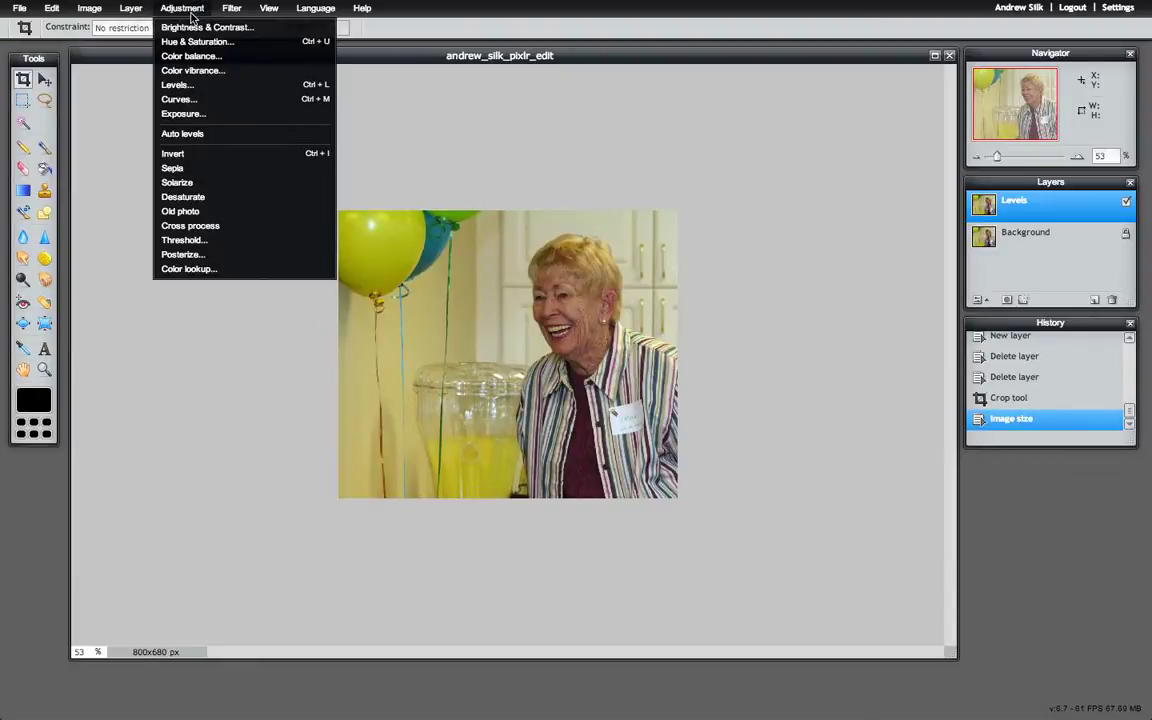
left_click(216, 196)
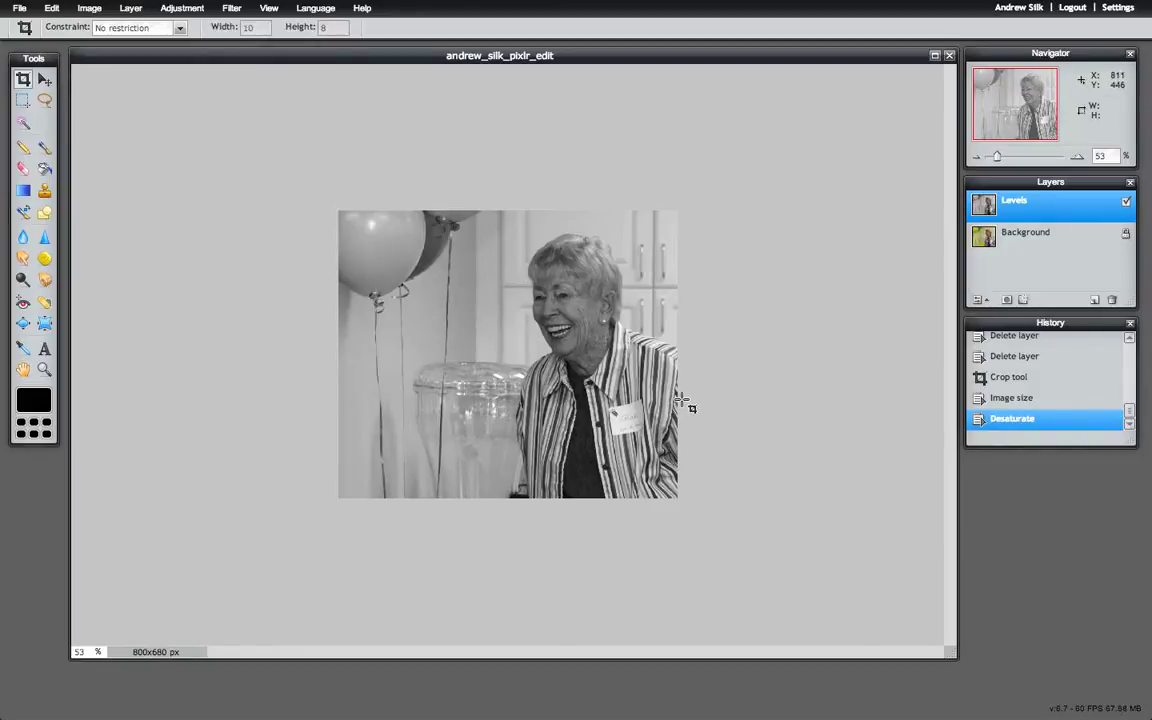
- Compare the Levels histograms of the desaturated photo and its earlier colour state, and return to the Desaturate history state
key("ctrl+l")
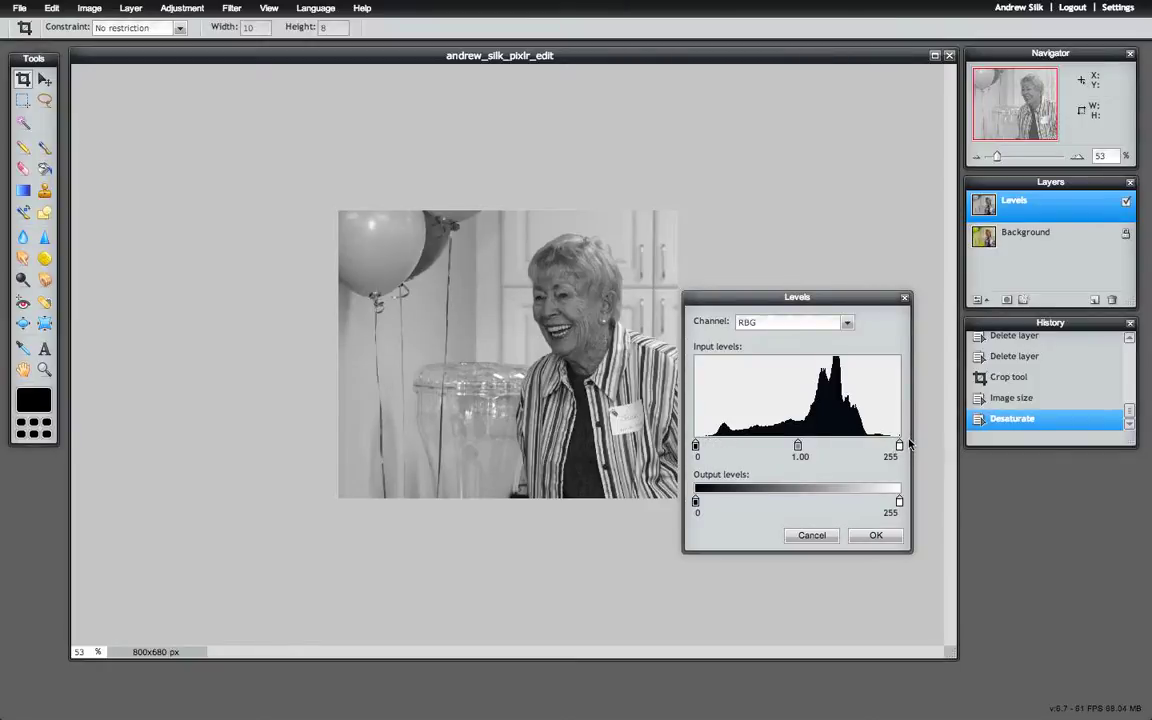
left_click(812, 537)
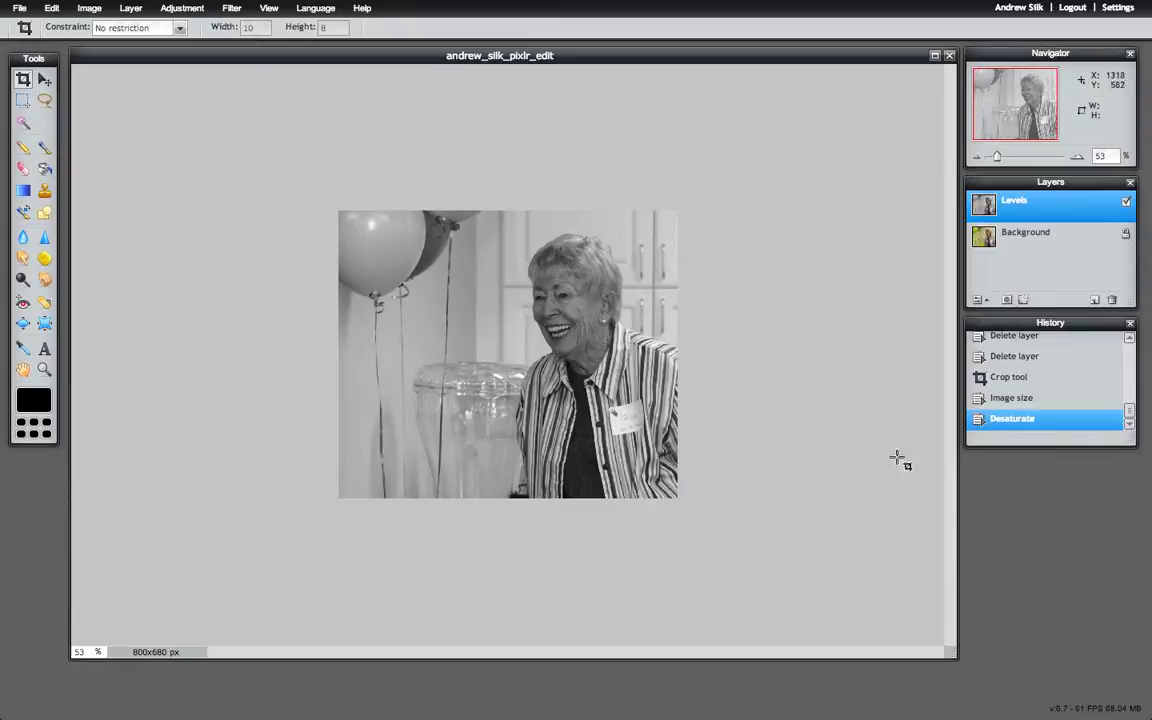
left_click(1012, 400)
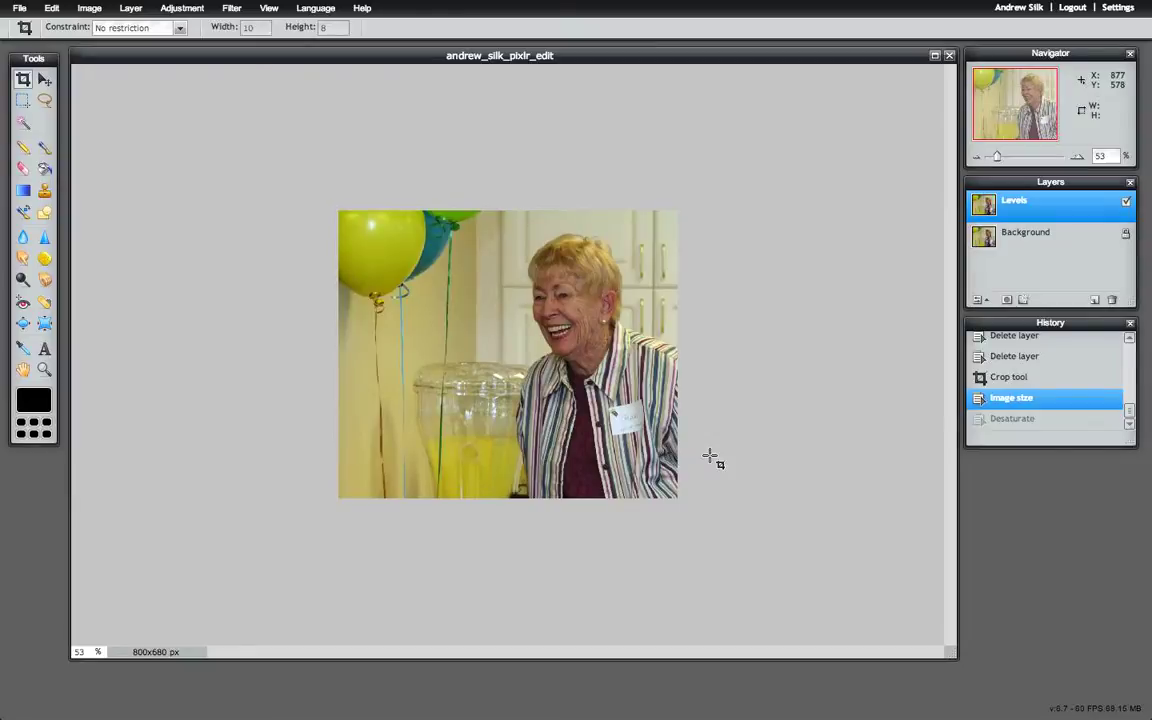
left_click(44, 79)
key("ctrl+l")
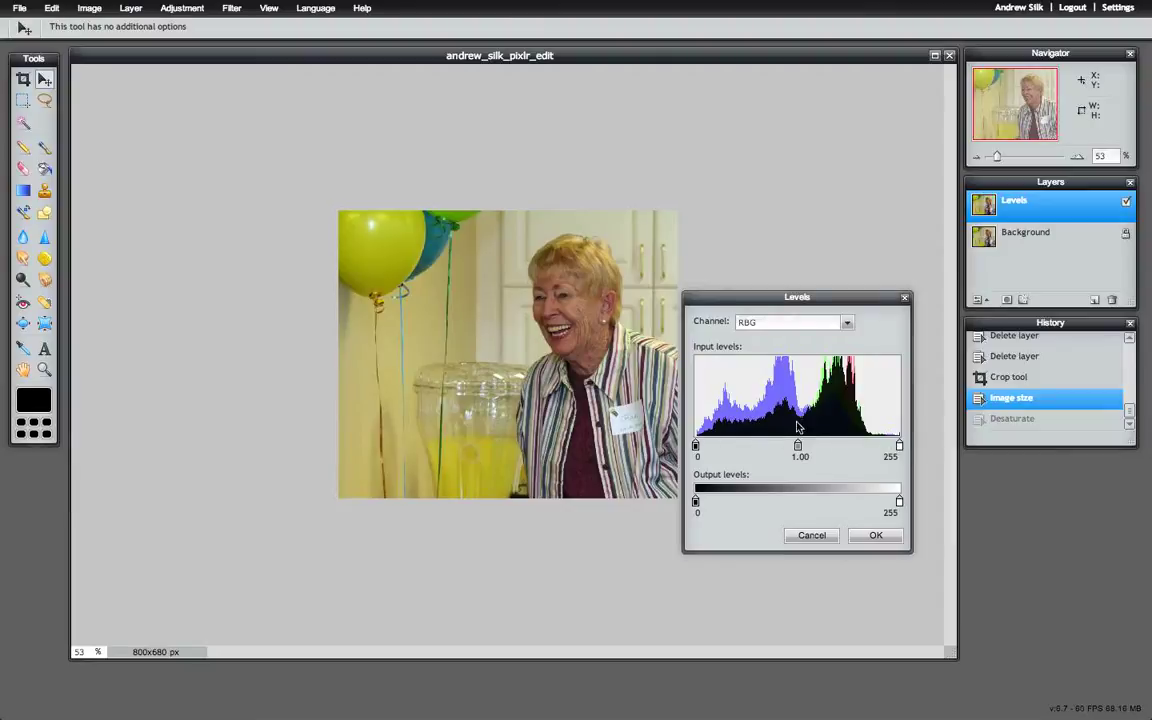
left_click(815, 536)
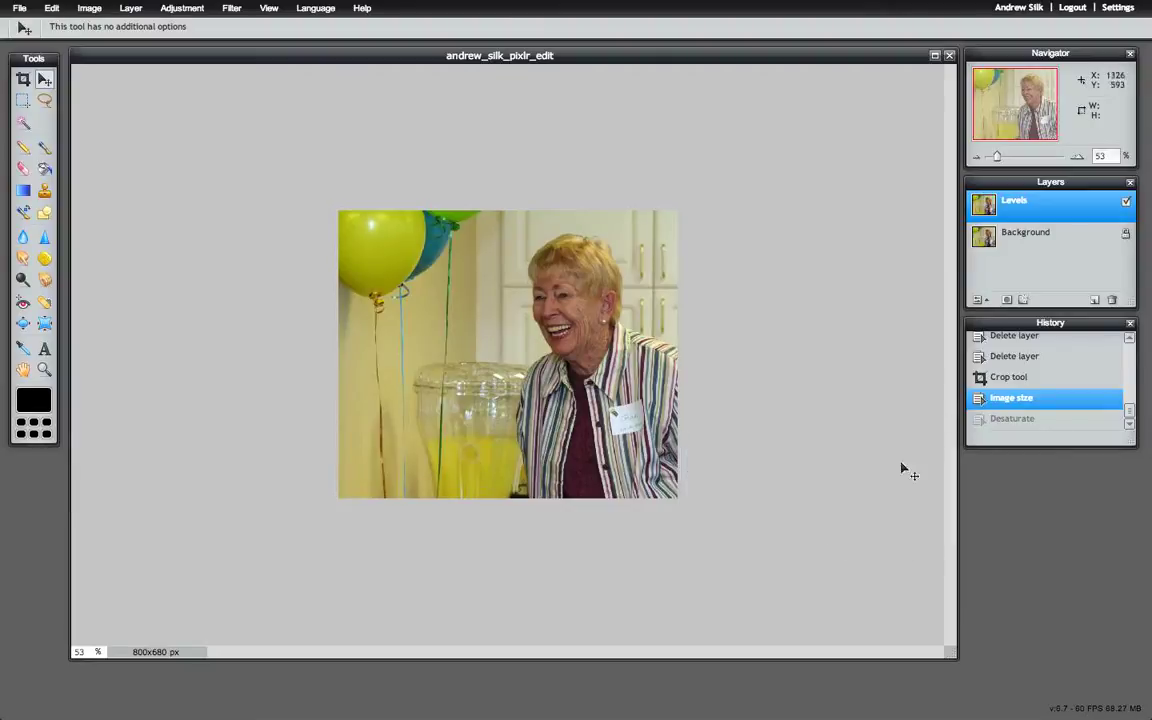
left_click(1010, 420)
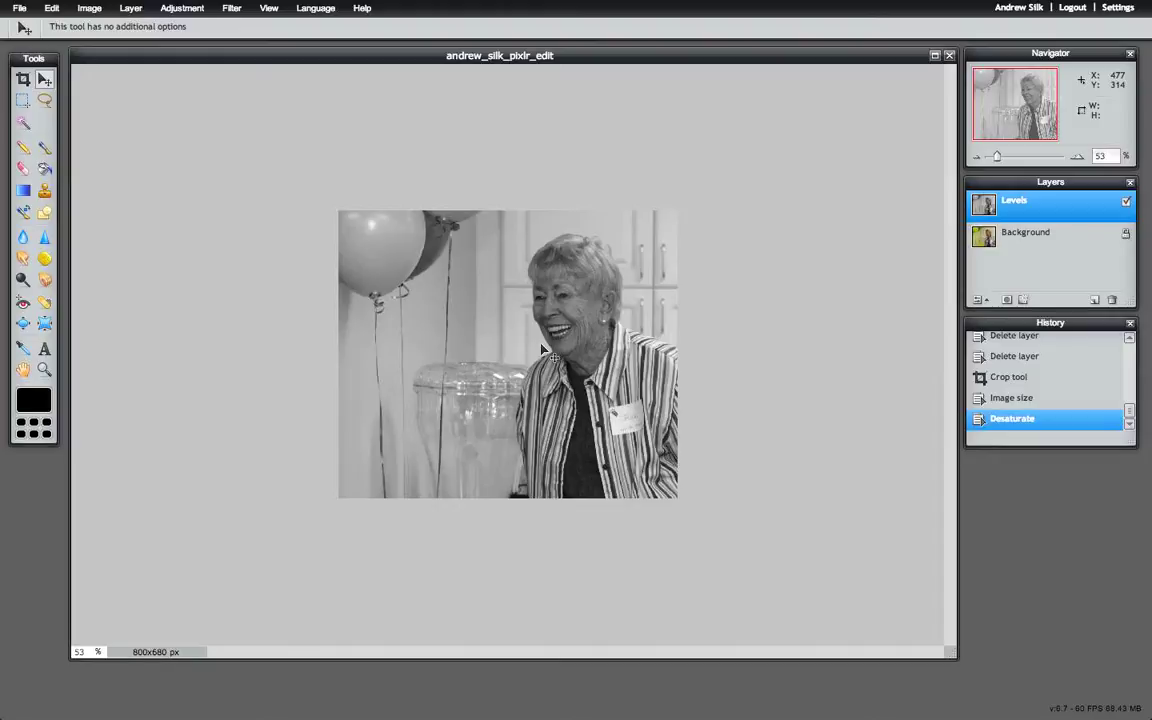
- Try a Levels adjustment on the desaturated layer with input levels 26, 0.77 and 242, and revert to the Desaturate state
left_click(182, 8)
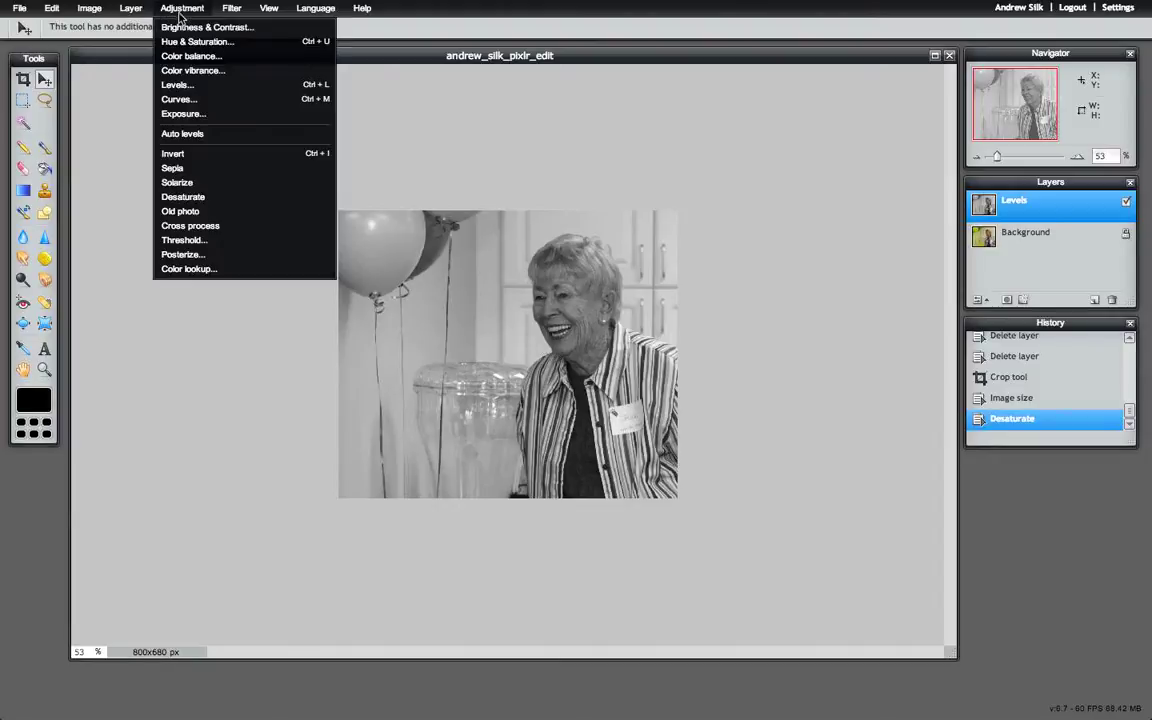
left_click(200, 87)
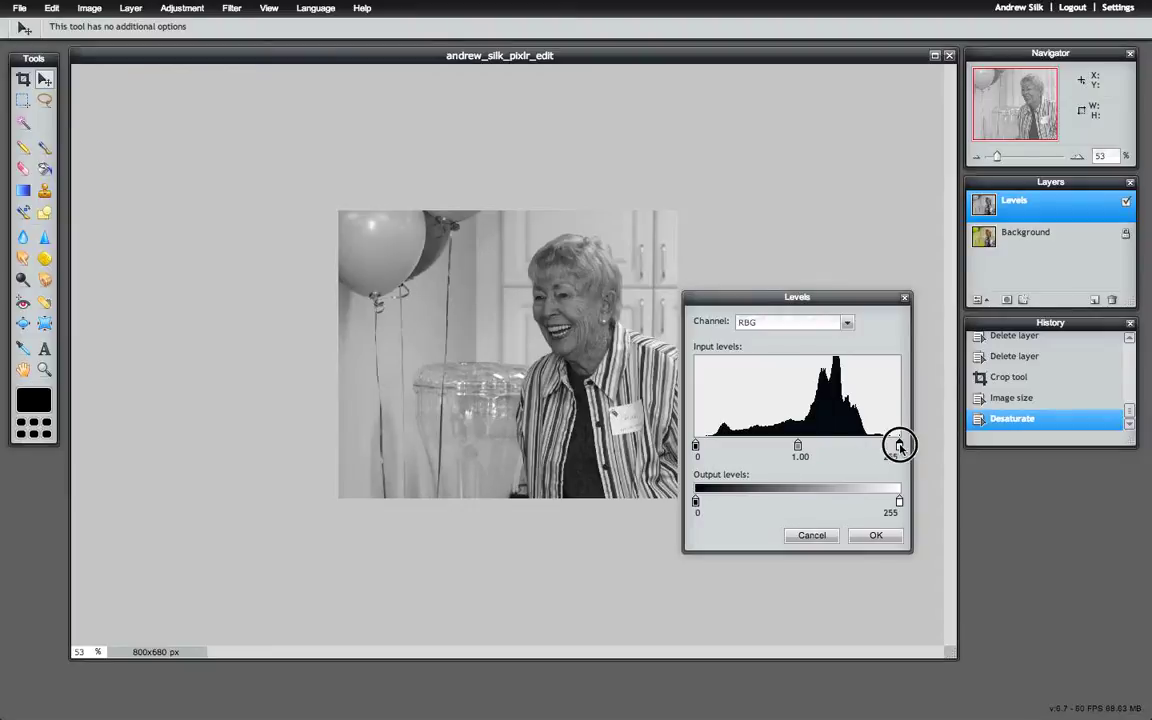
left_click_drag(899, 446, 889, 446)
left_click_drag(698, 446, 716, 445)
left_click_drag(802, 447, 792, 446)
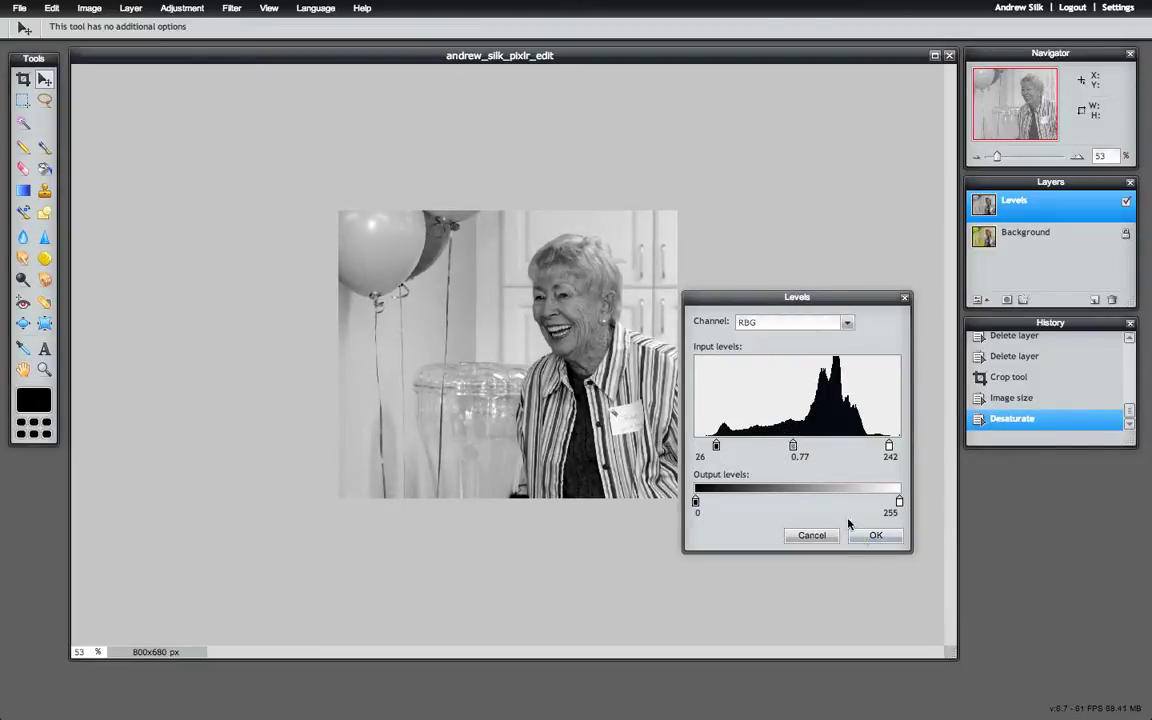
left_click(875, 535)
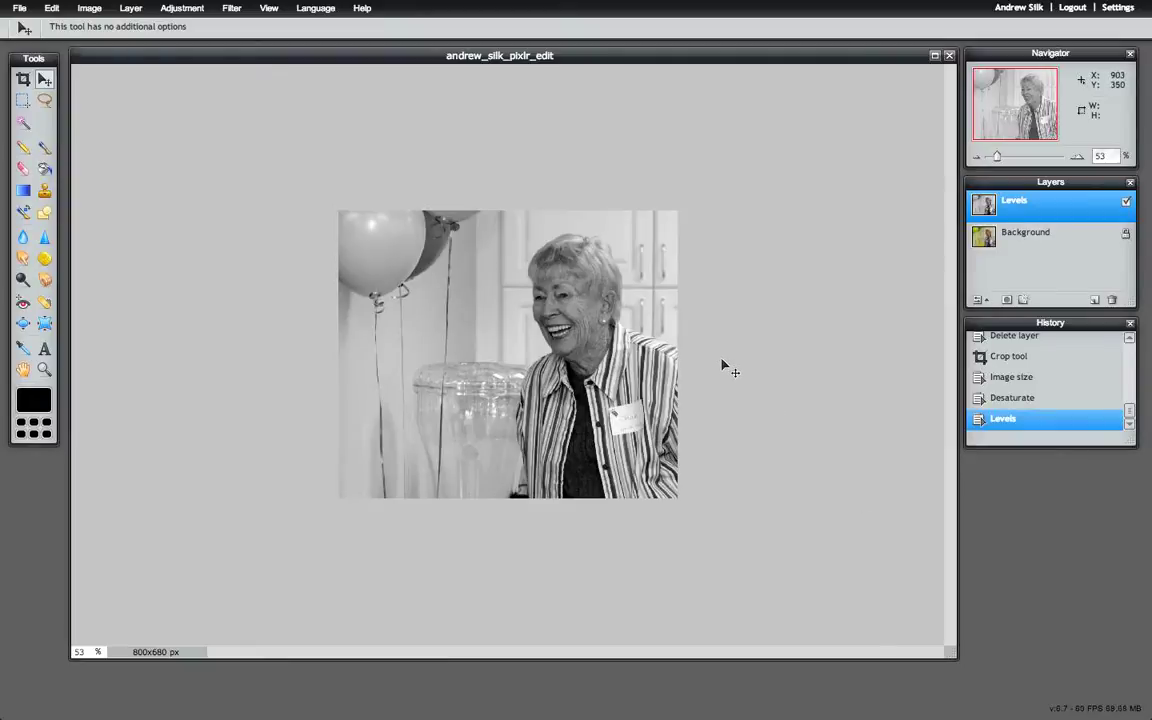
left_click(1011, 398)
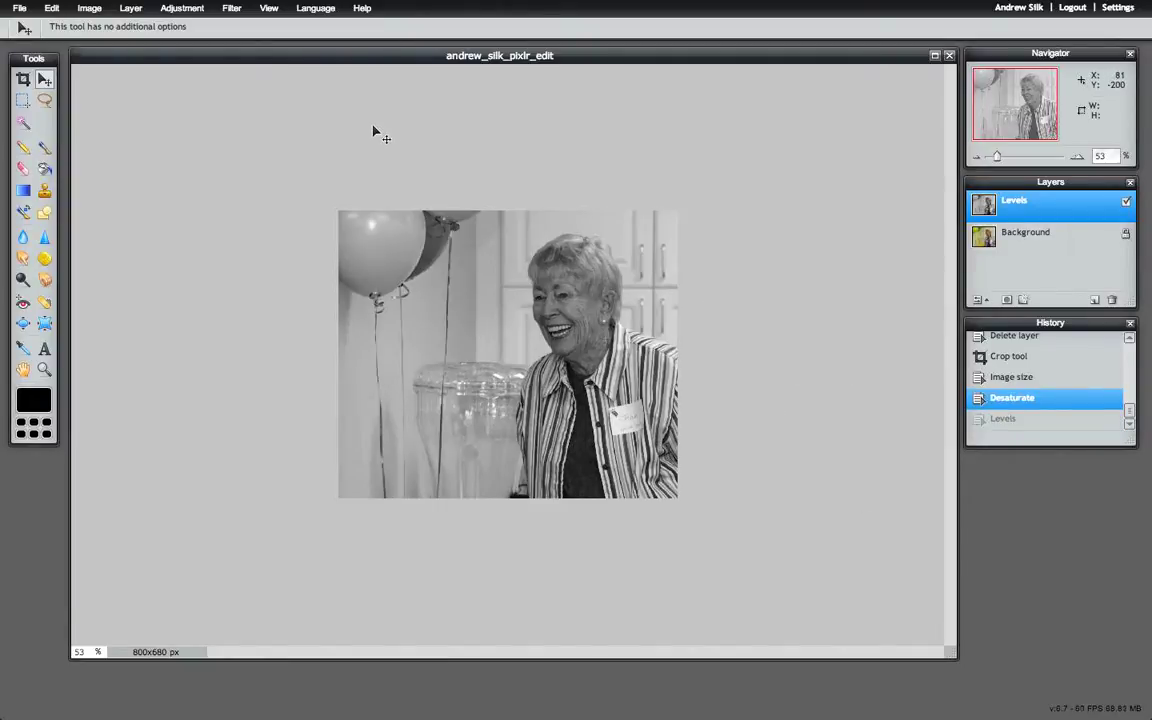
- Try the Increase Contrast preset of the Curves adjustment on the desaturated photo
left_click(181, 9)
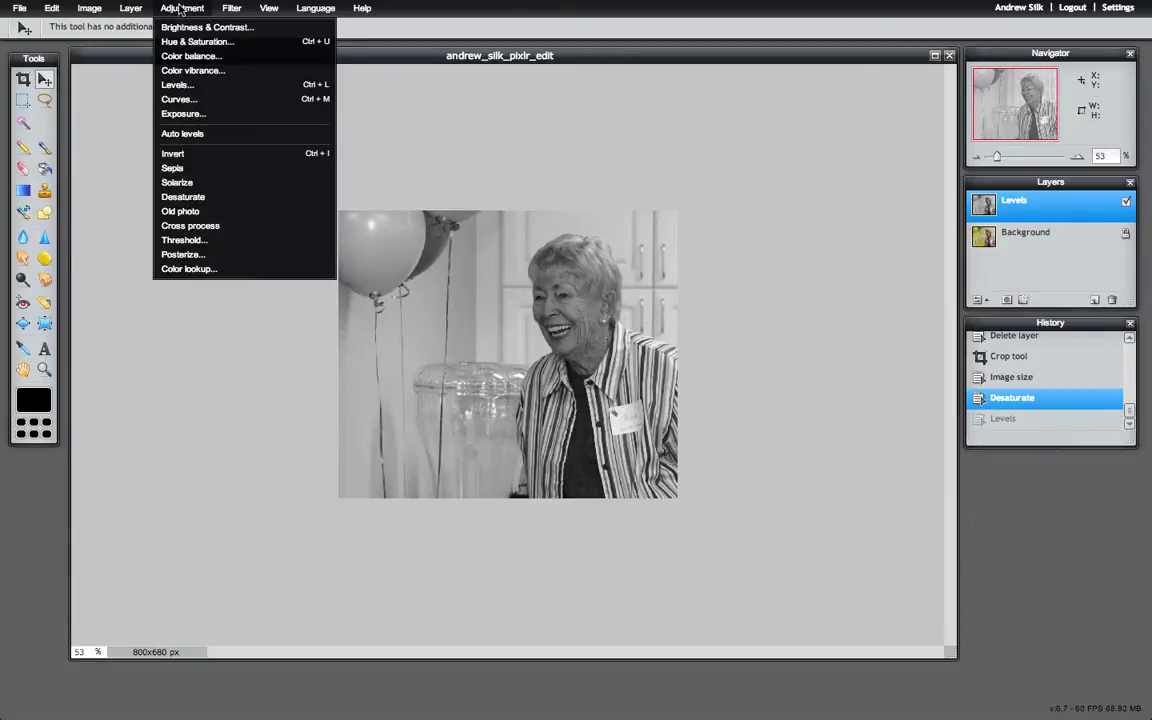
left_click(182, 99)
left_click(831, 310)
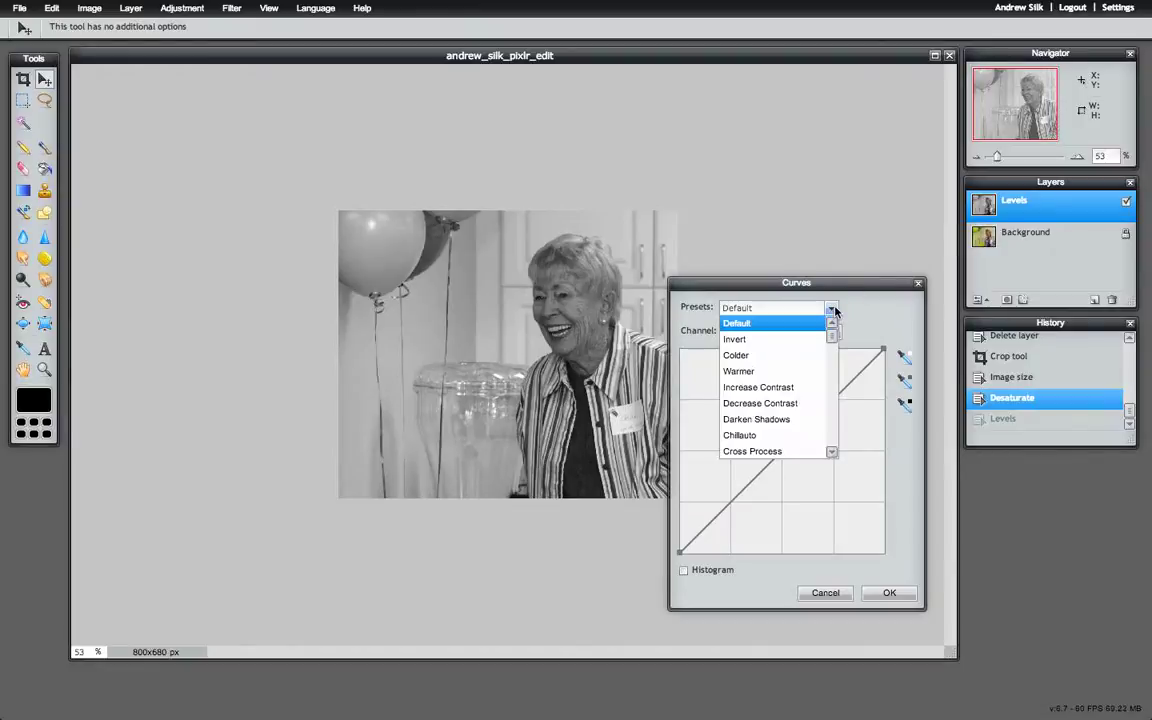
left_click(796, 388)
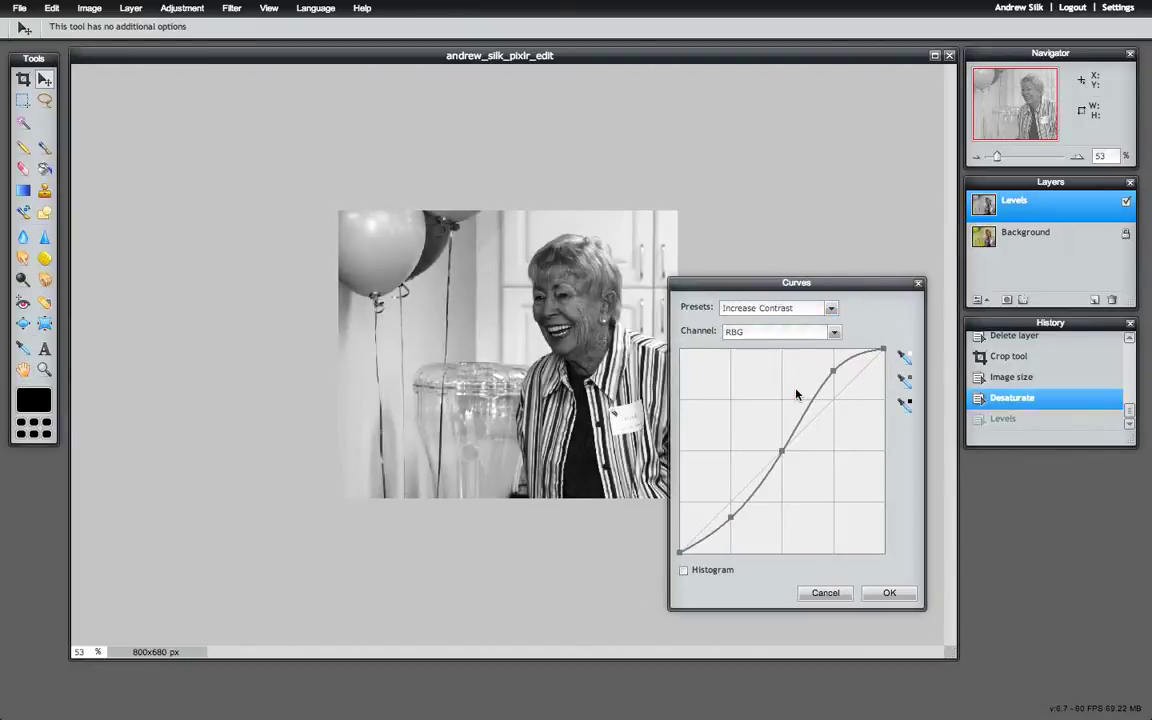
- Reshape the contrast curve by shifting its shadow, middle and highlight points to brighten the midtones, and apply the Curves adjustment
left_click_drag(834, 373, 834, 377)
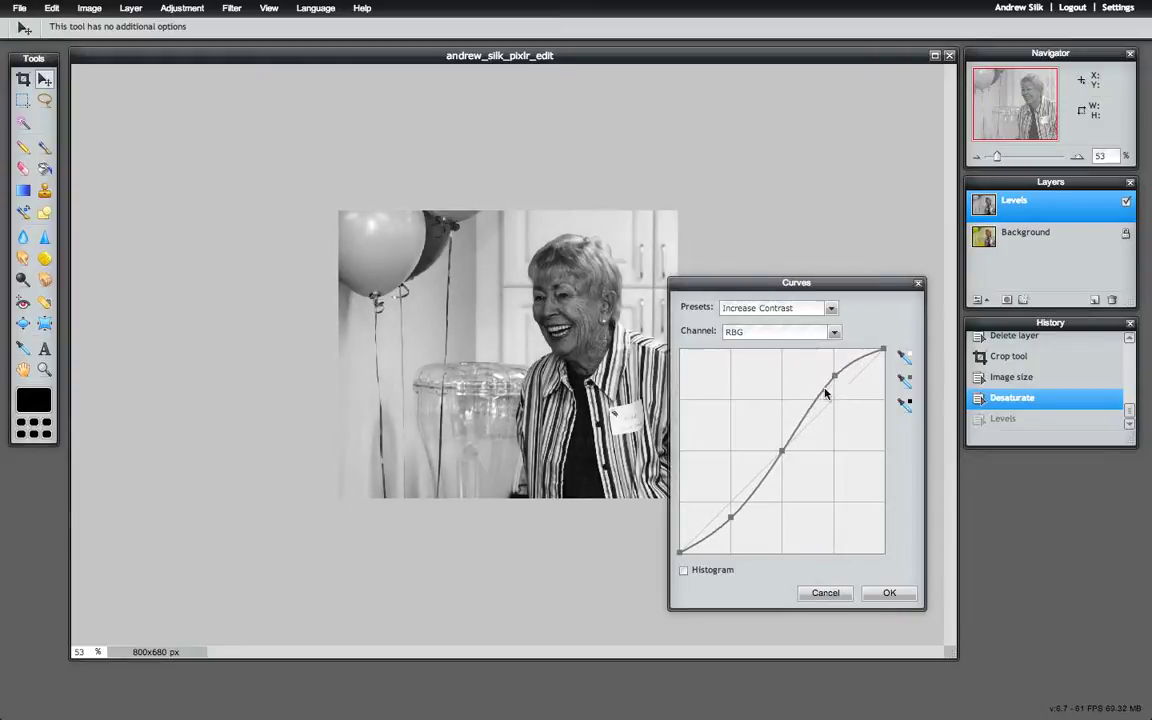
left_click_drag(781, 451, 767, 439)
left_click_drag(731, 517, 720, 516)
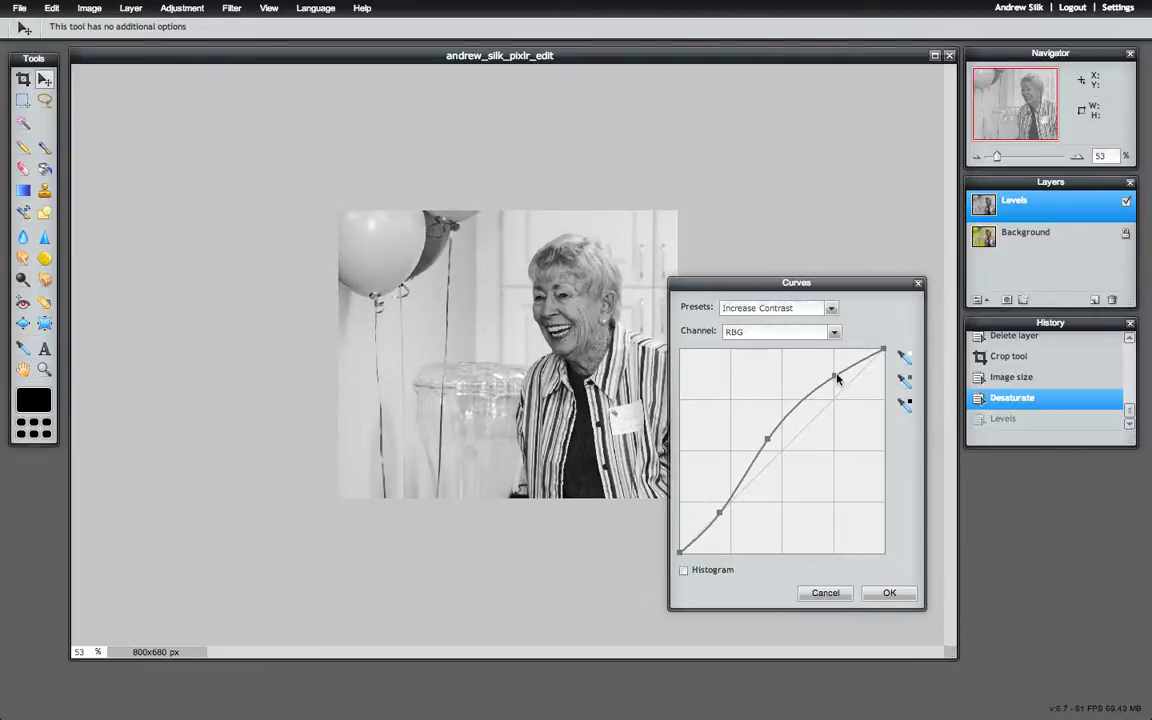
mouse_move(843, 378)
left_mouse_down()
mouse_move(825, 357)
mouse_move(832, 374)
left_mouse_up()
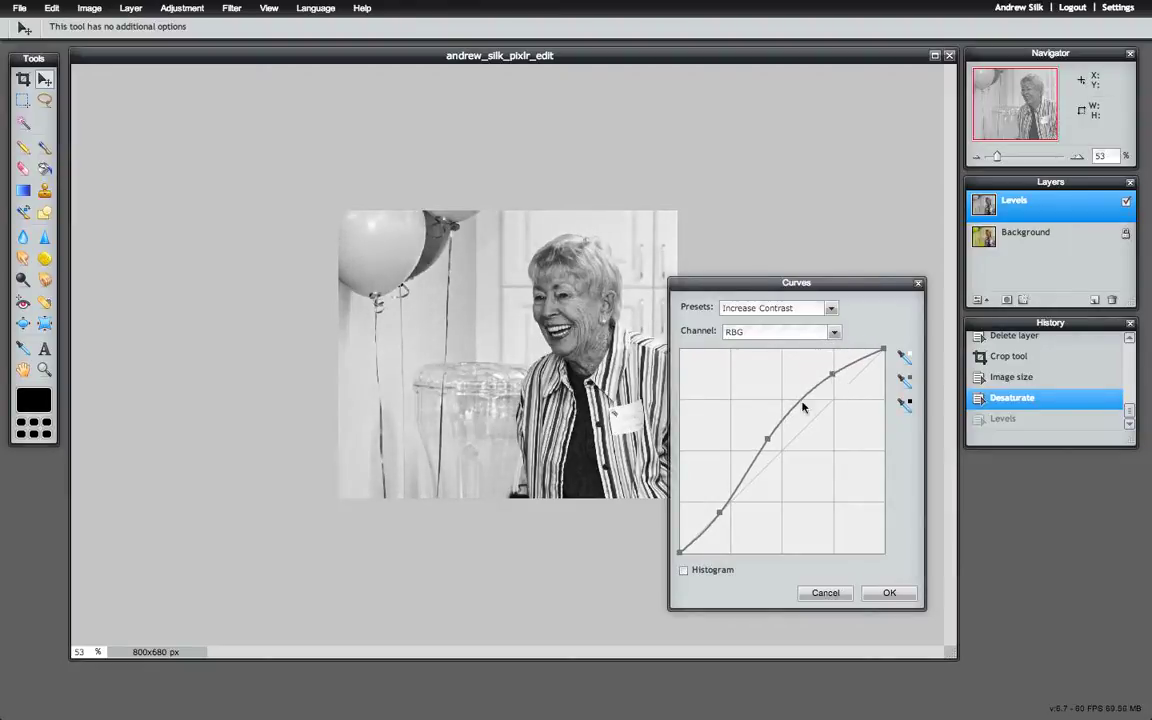
left_click_drag(767, 438, 754, 453)
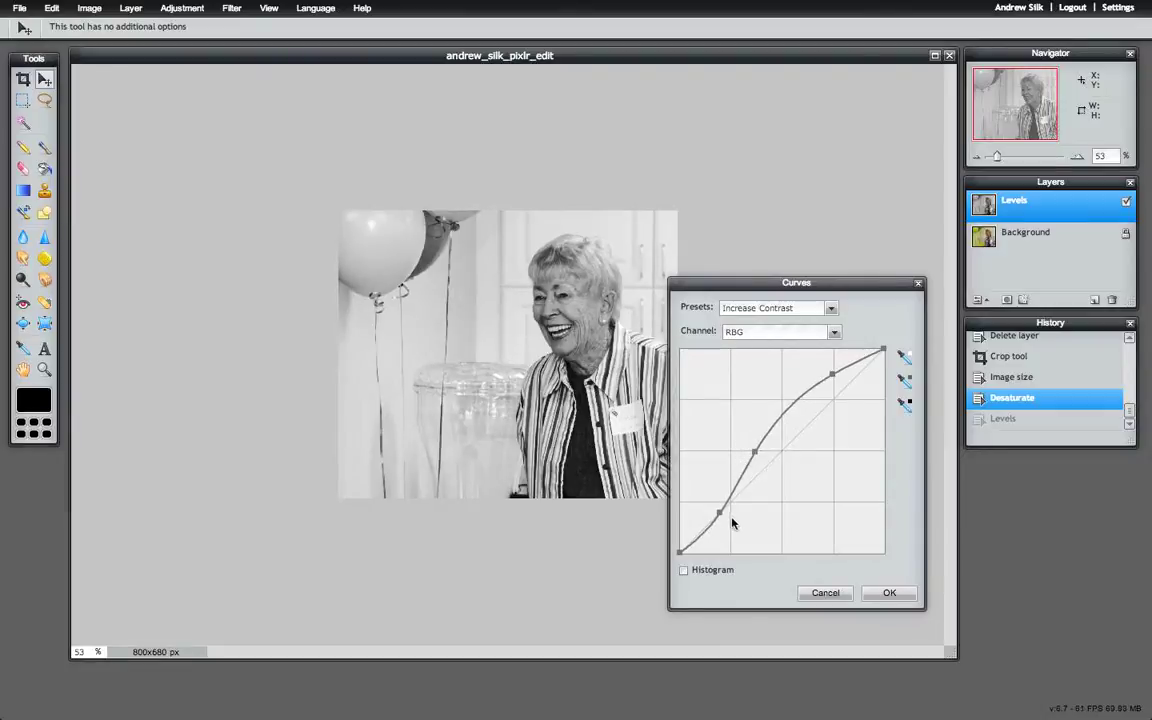
left_click_drag(719, 512, 721, 511)
left_click(882, 352)
left_click_drag(833, 374, 833, 375)
left_click(703, 570)
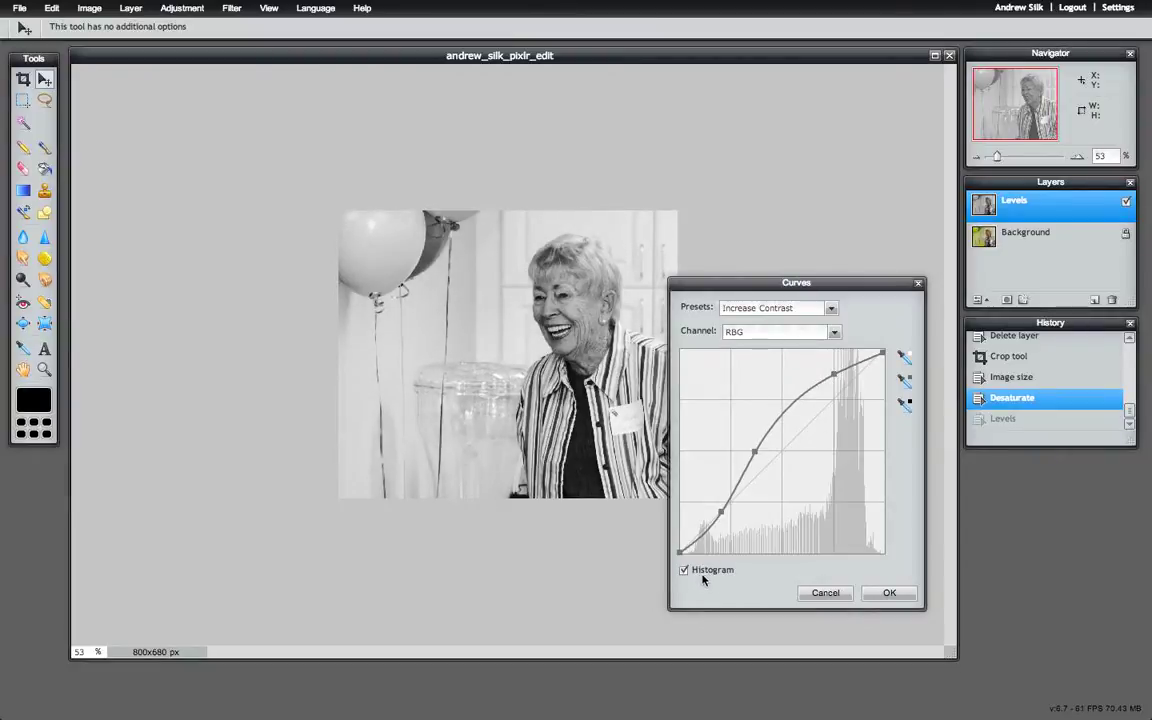
left_click(690, 572)
left_click(892, 594)
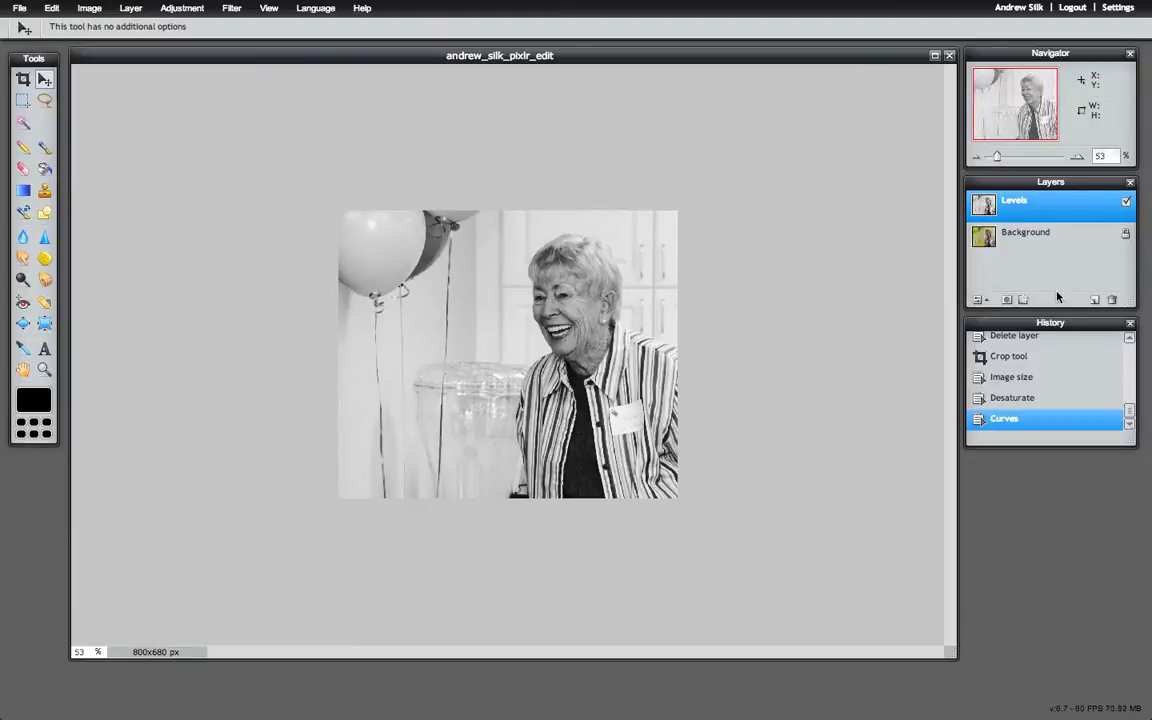
- Compare the photo with and without the Curves adjustment, and revert to the Desaturate history state
left_click(1012, 398)
left_click(1025, 420)
left_click(1020, 398)
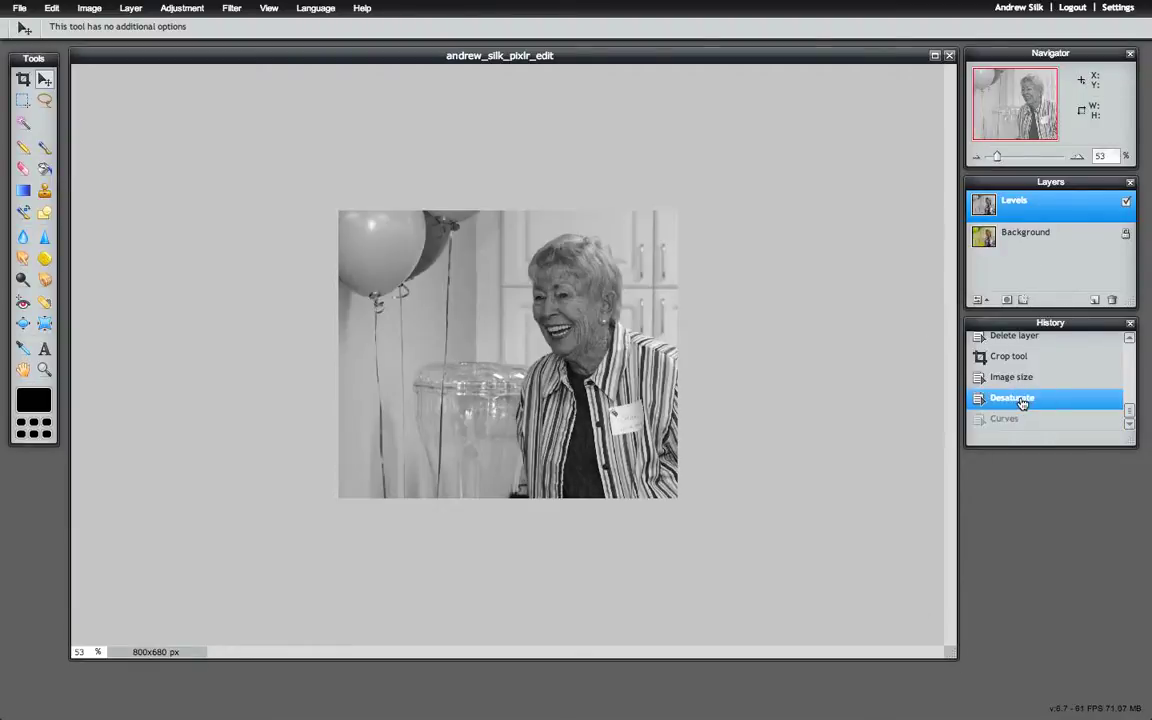
left_click(1020, 419)
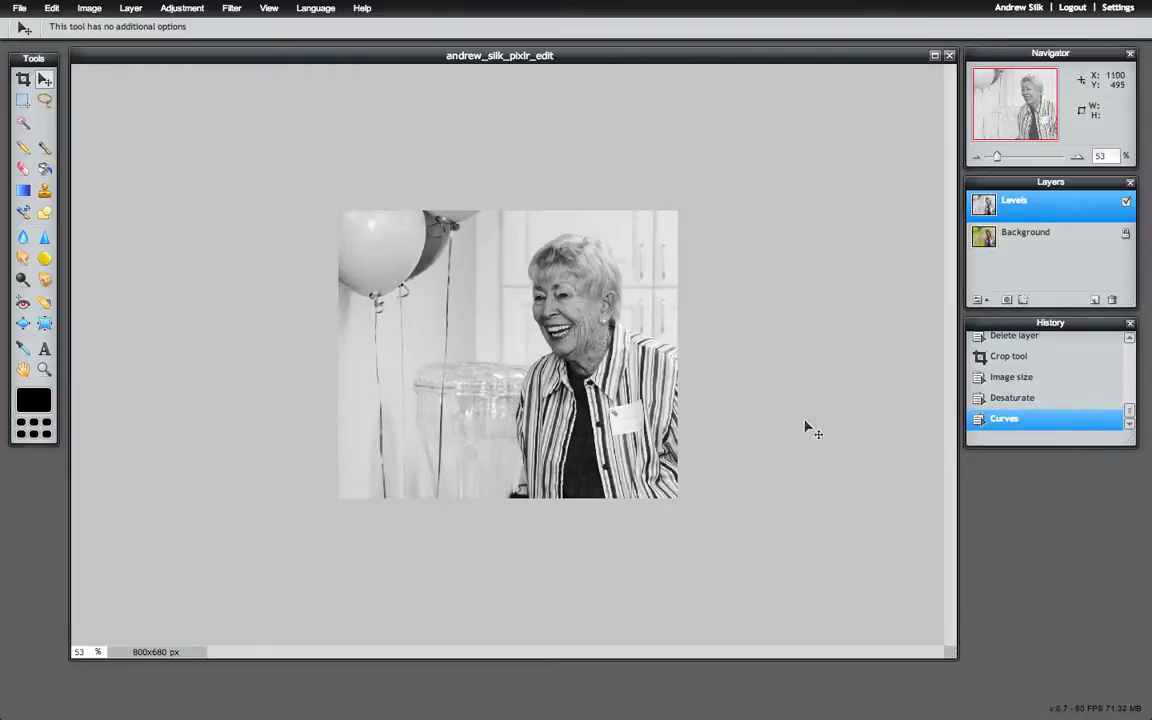
left_click(1020, 398)
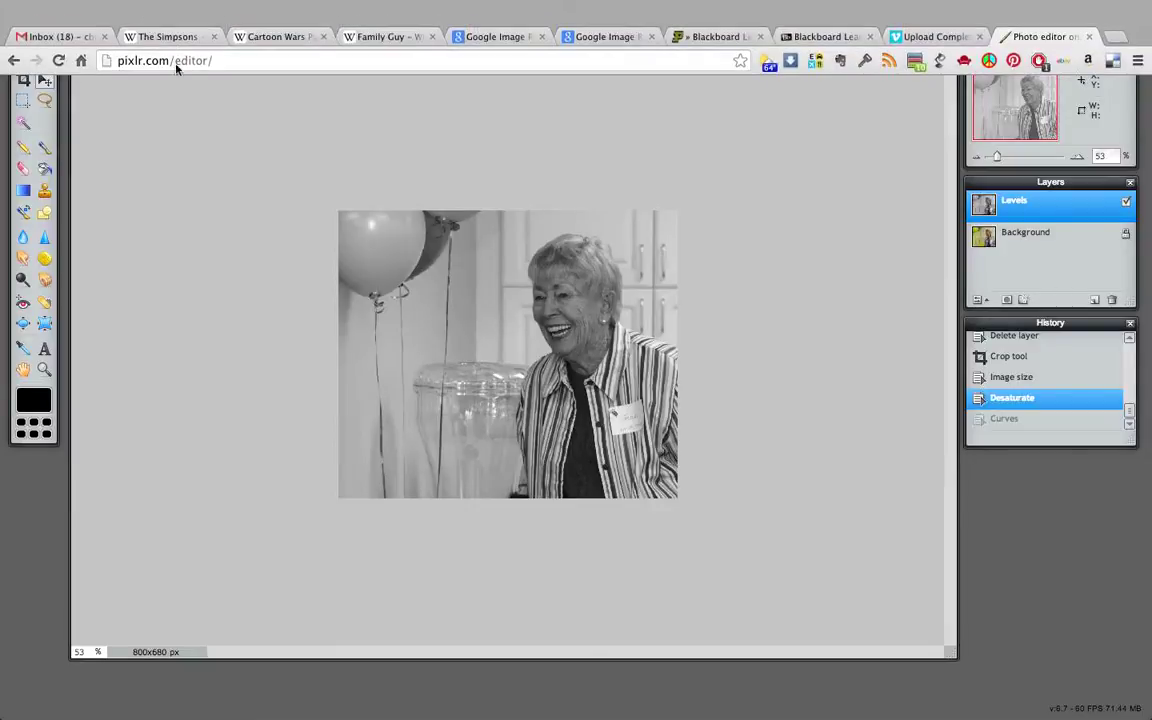
- Apply a Levels adjustment to the desaturated layer with input levels 14, 0.81 and 237
left_click(132, 8)
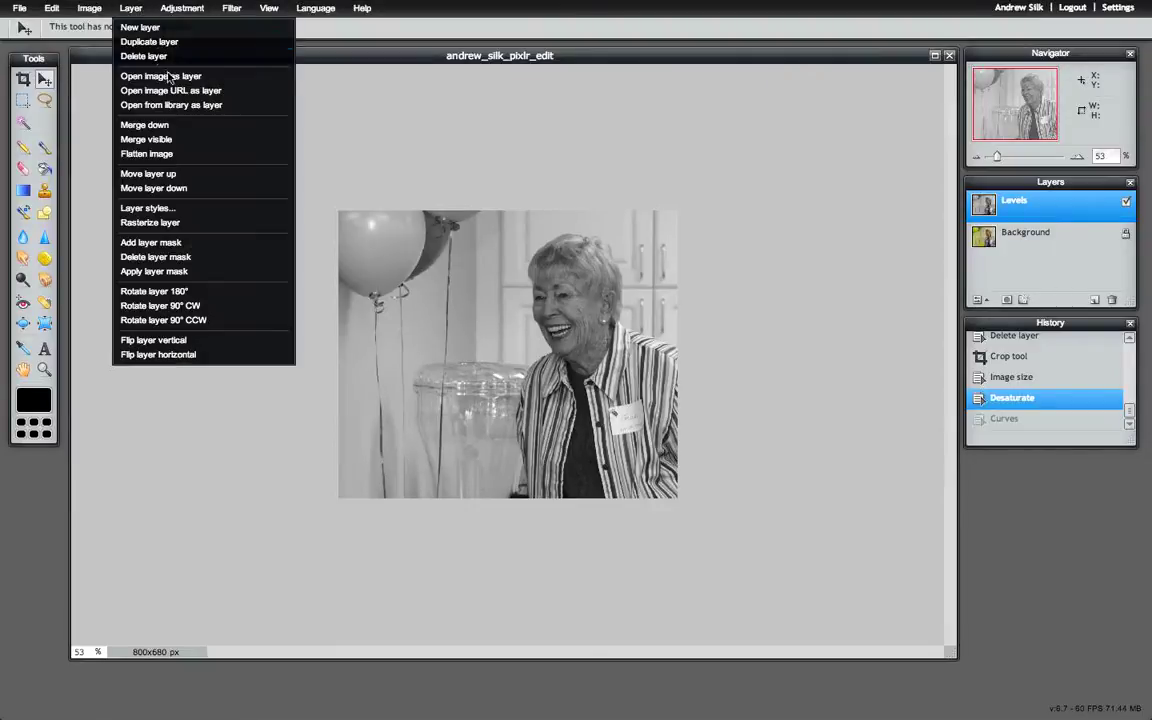
mouse_move(182, 8)
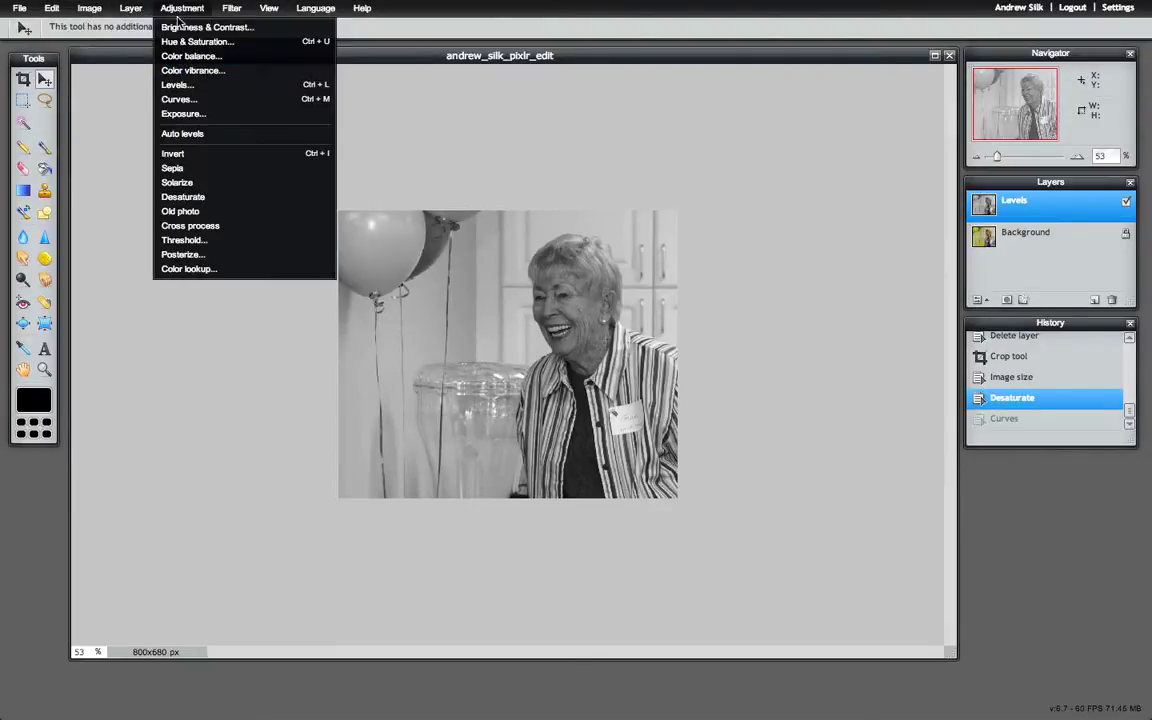
left_click(185, 84)
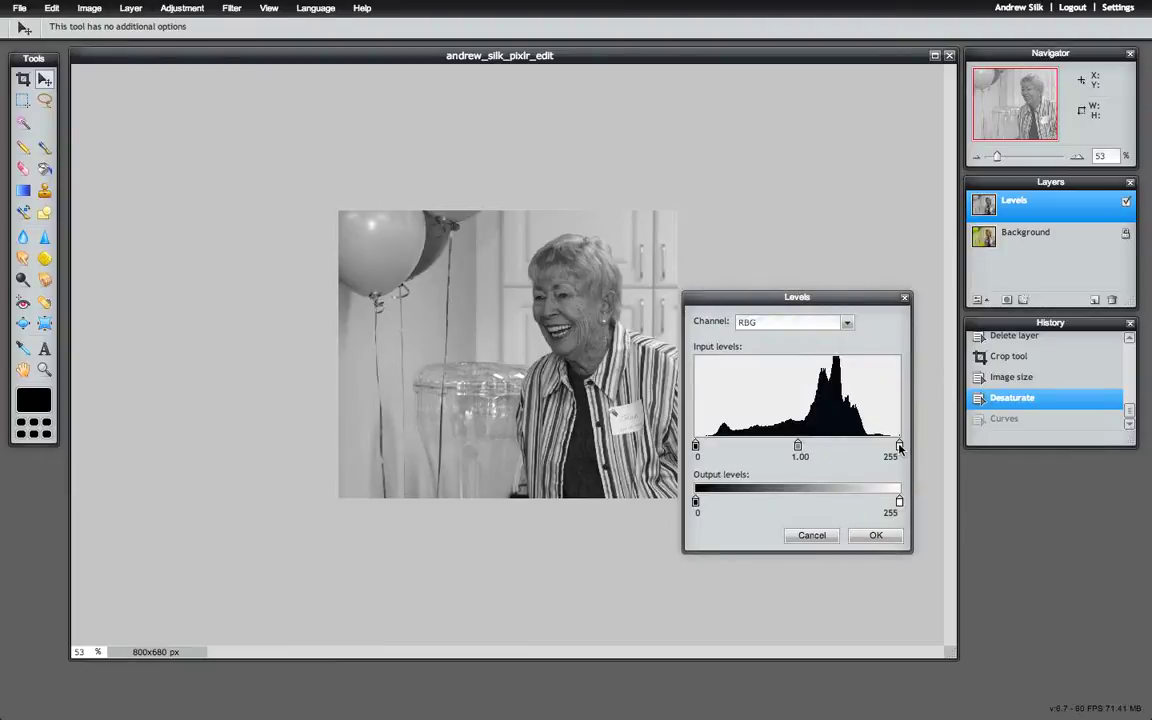
left_click_drag(899, 445, 885, 446)
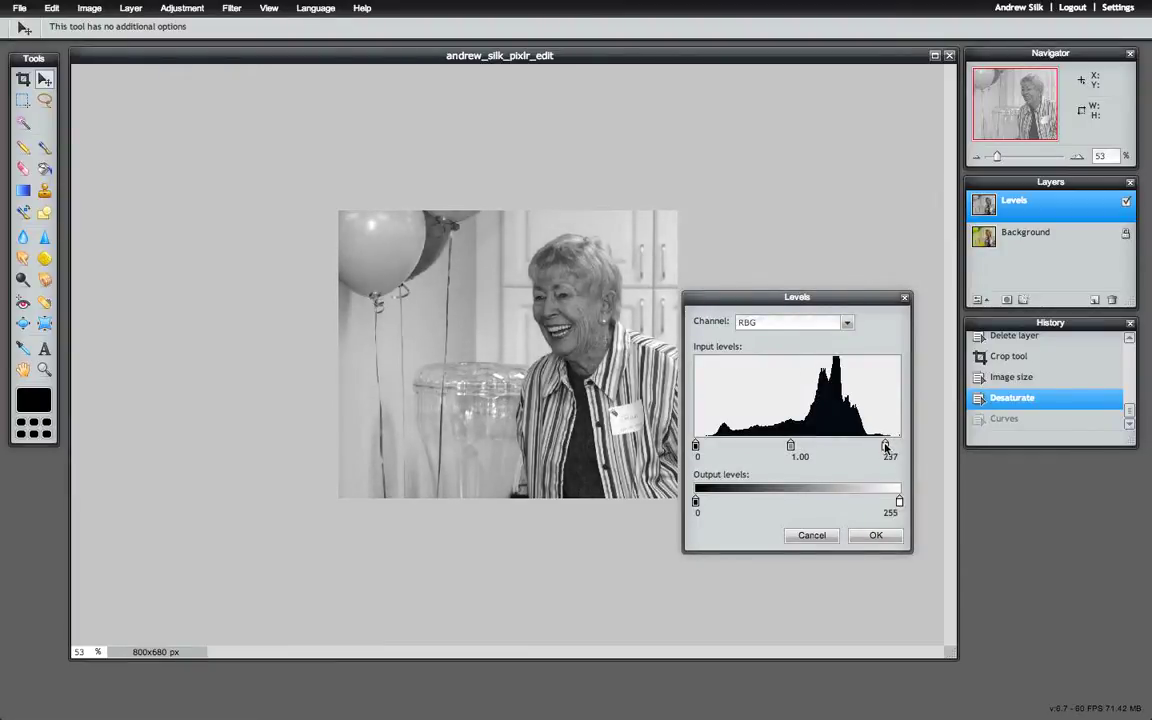
left_click_drag(697, 446, 706, 446)
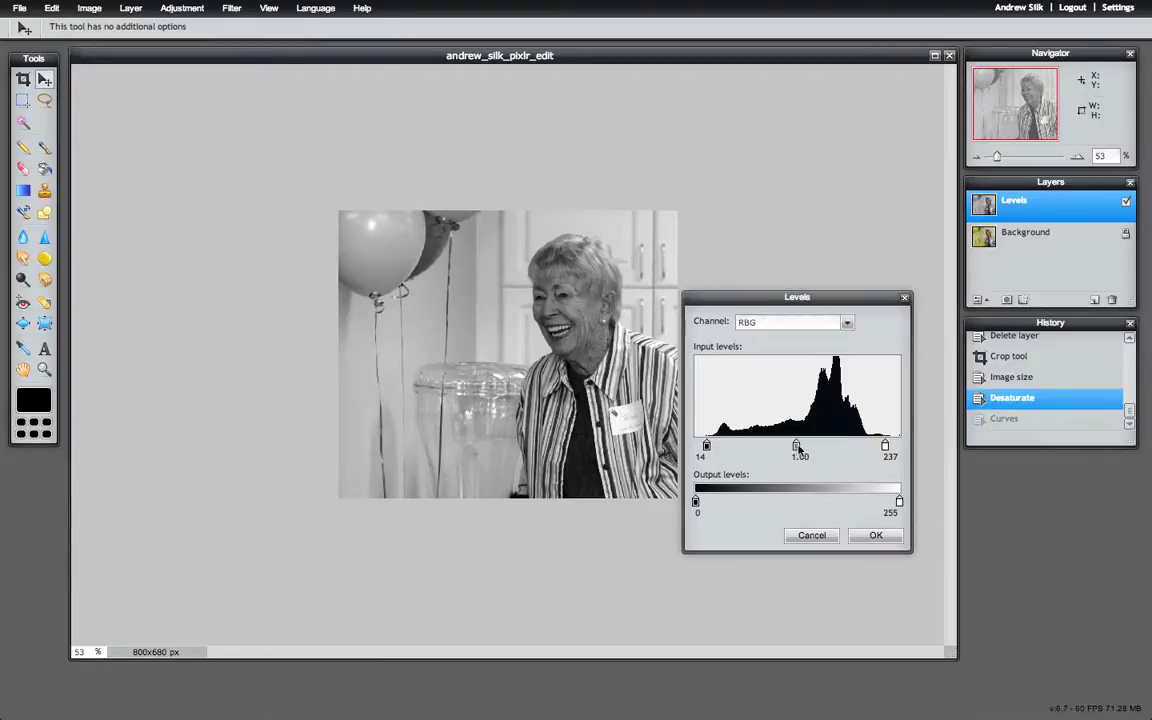
left_click_drag(796, 446, 787, 447)
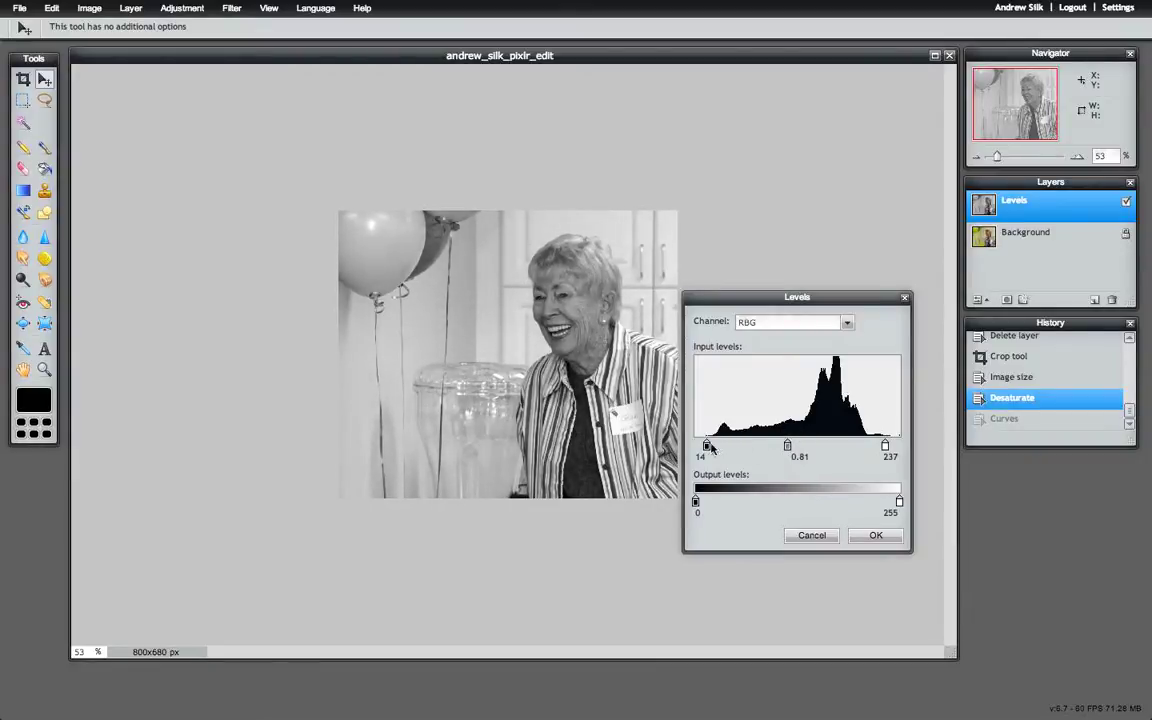
left_click(708, 446)
left_click(875, 535)
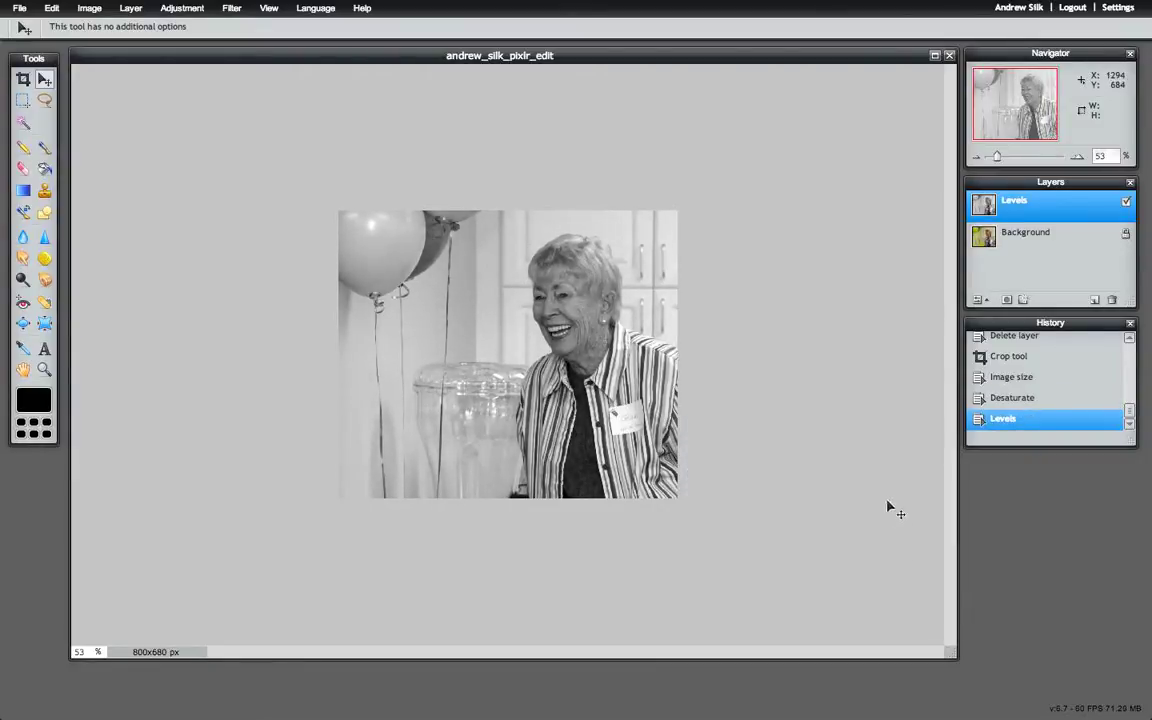
- Set up the Dodge tool for the Highlights range with a soft brush of diameter 280 and hardness 0
left_click(23, 280)
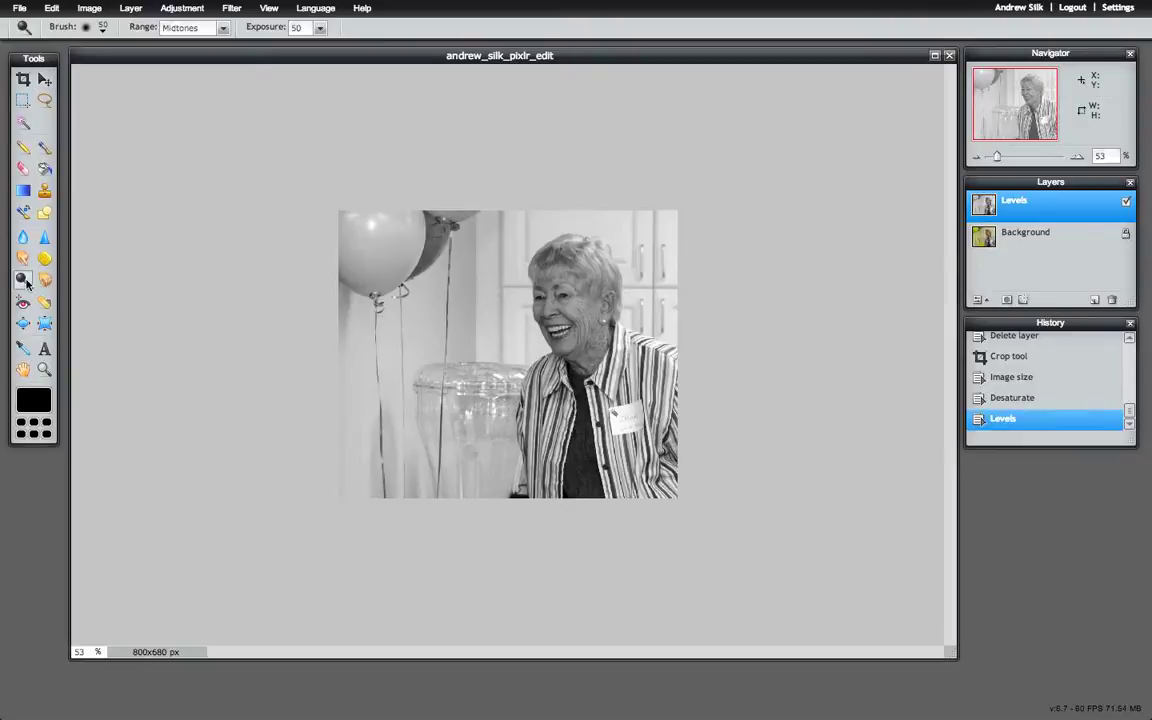
left_click(218, 28)
left_click(198, 74)
left_click(92, 28)
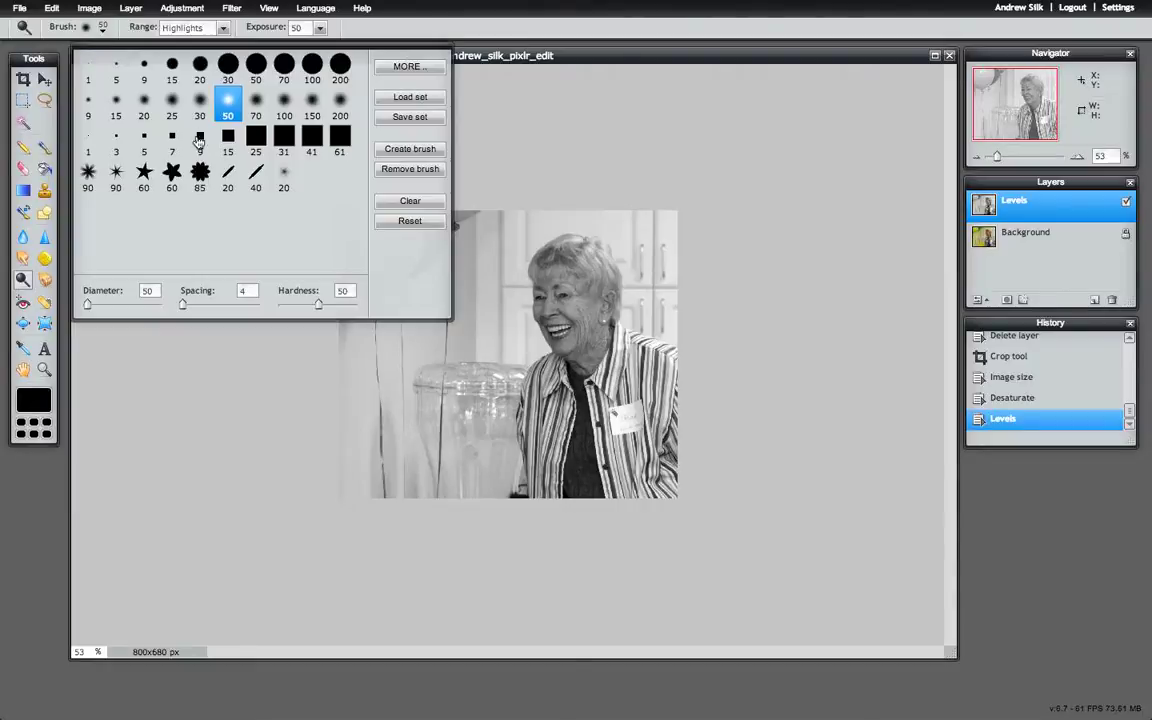
left_click_drag(89, 305, 111, 308)
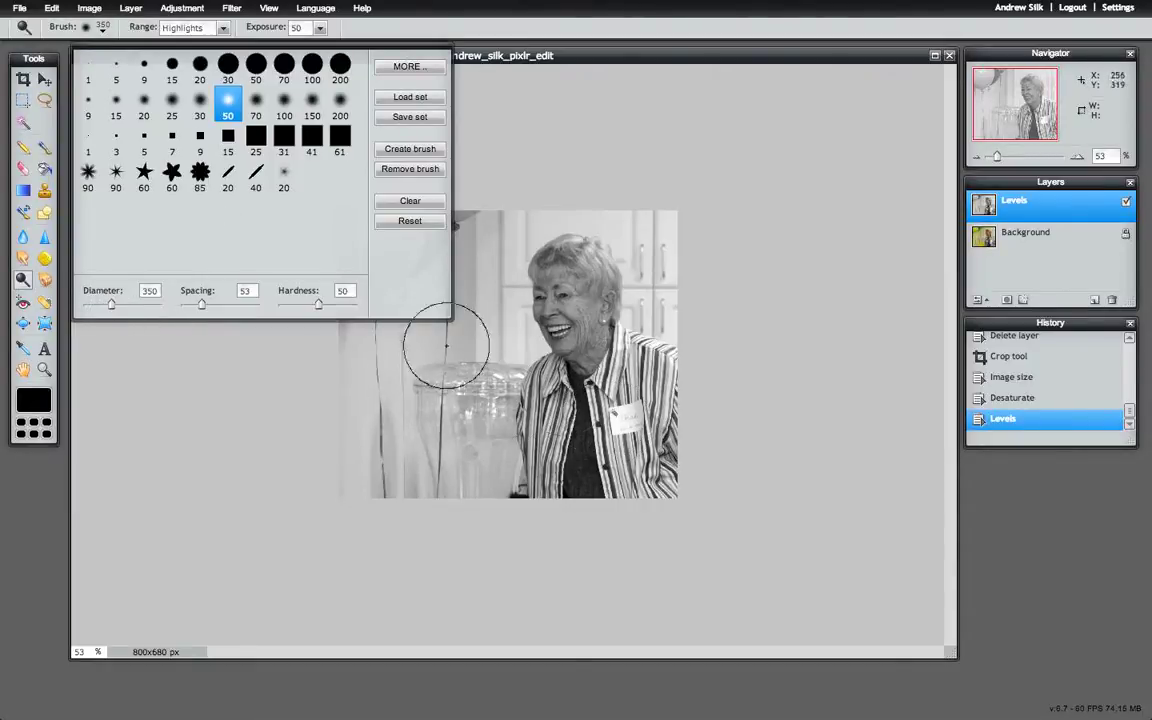
left_click(201, 304)
left_click_drag(105, 308, 96, 306)
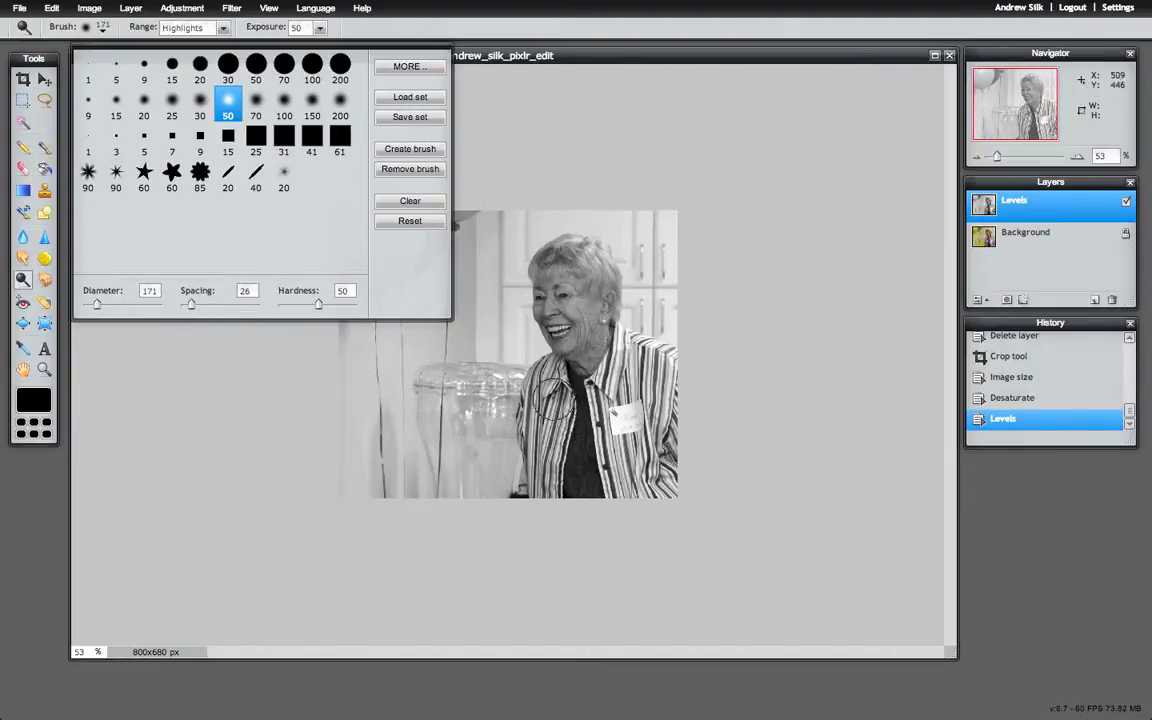
left_click_drag(314, 300, 275, 304)
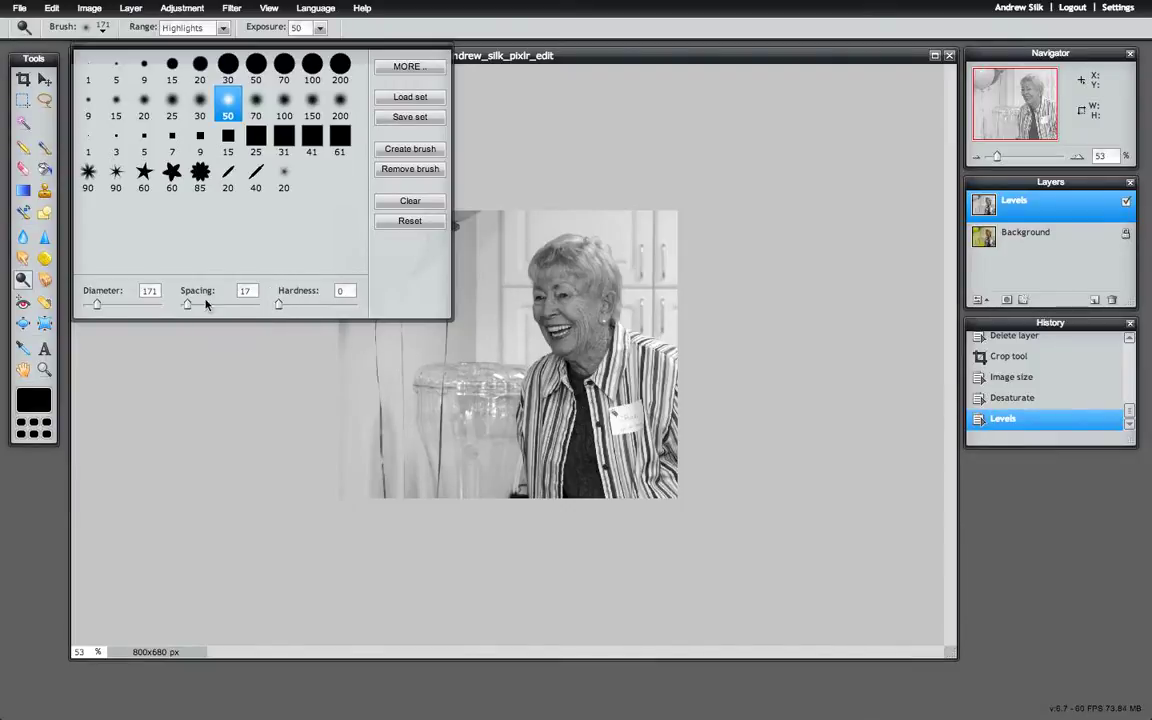
mouse_move(110, 307)
left_mouse_down()
mouse_move(125, 304)
mouse_move(107, 309)
left_mouse_up()
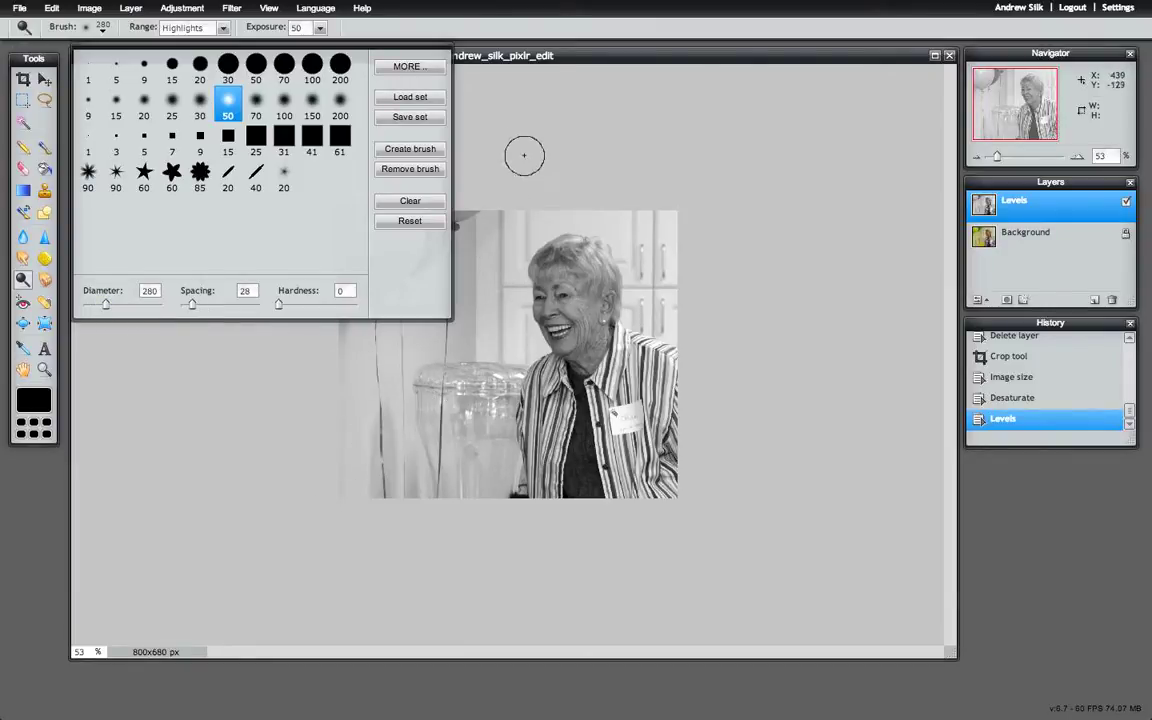
left_click(470, 100)
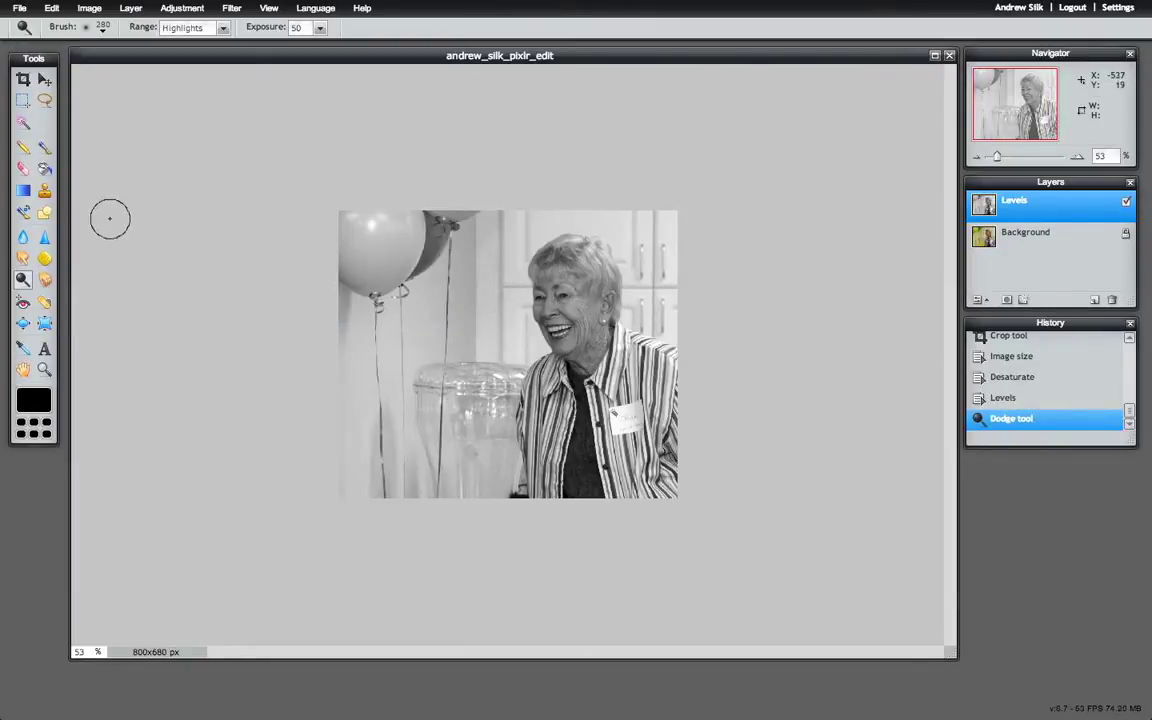
- Try lightening the highlights on the woman's cheek with the Dodge tool at exposure 50, and undo the stroke
left_click(44, 369)
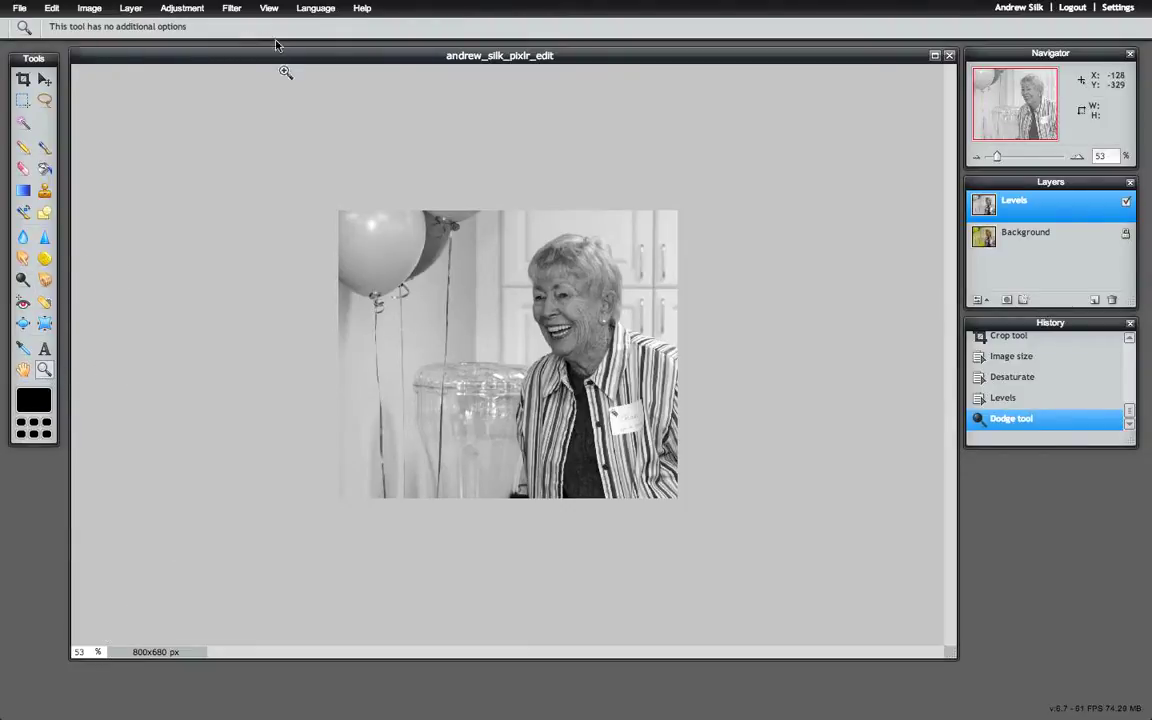
left_click(269, 8)
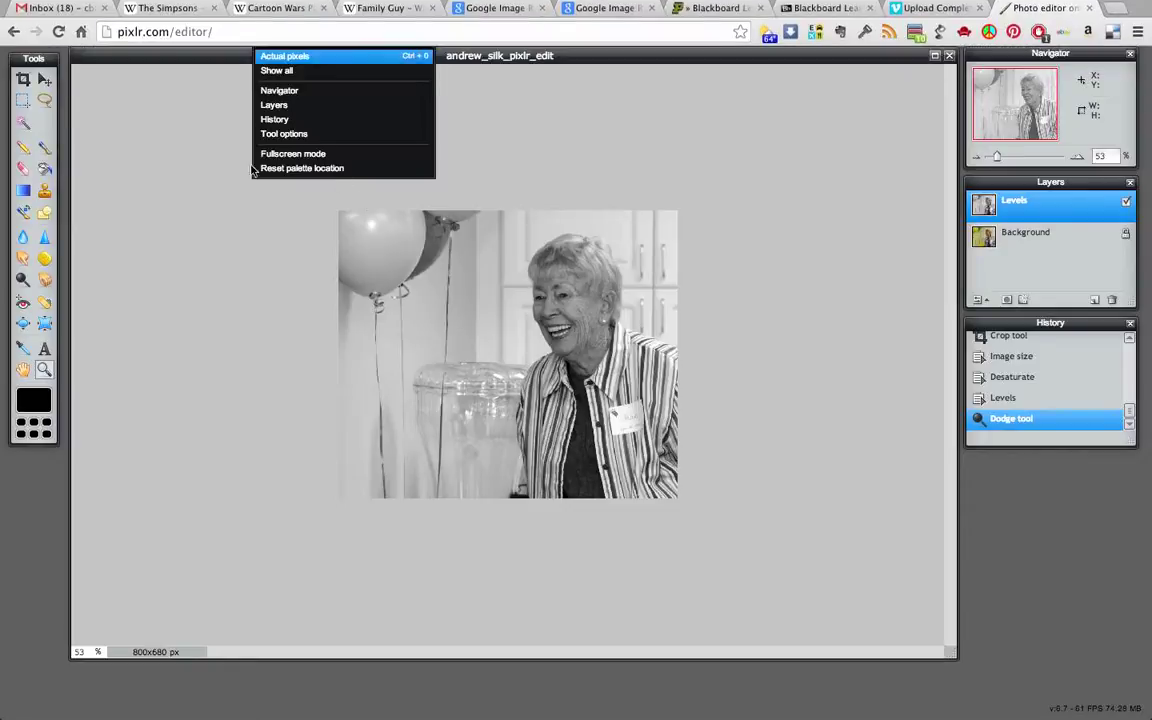
left_click(276, 28)
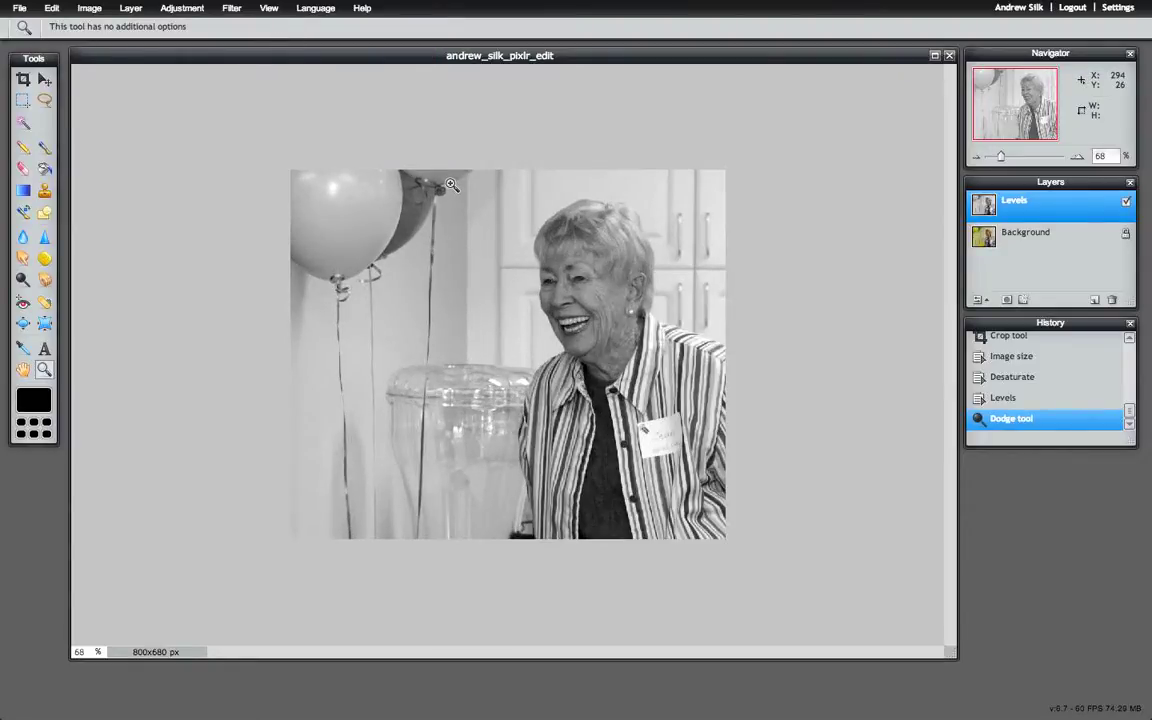
left_click(536, 250)
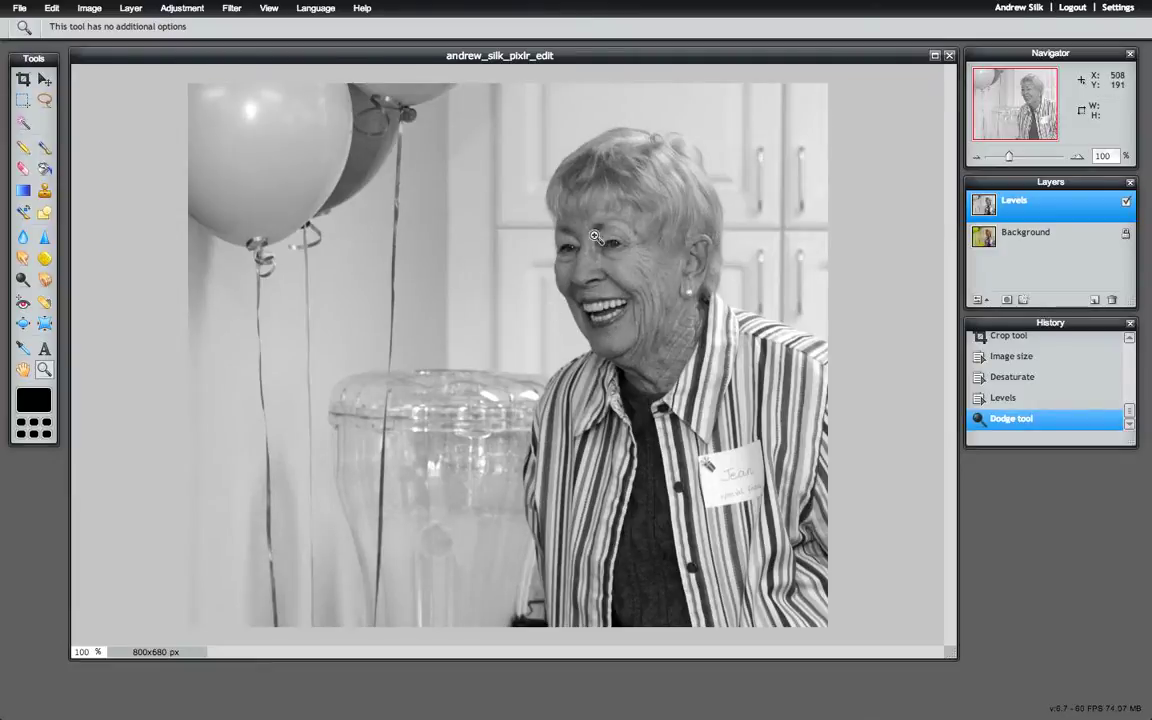
left_click(23, 281)
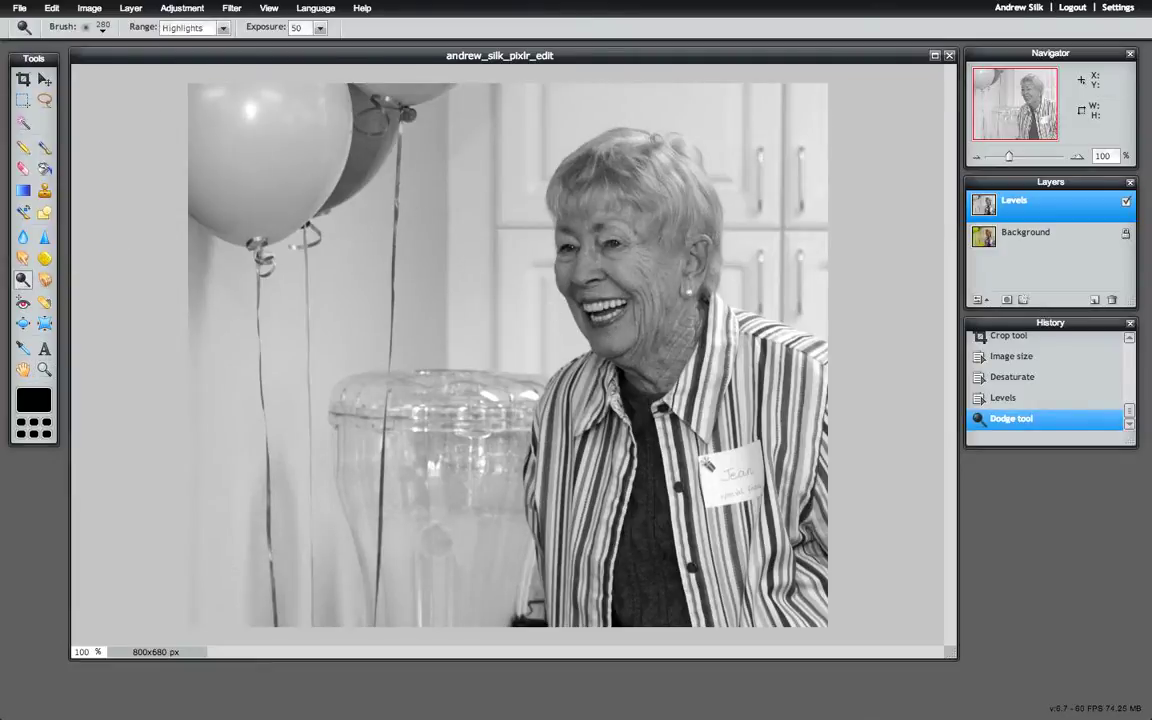
left_click_drag(627, 244, 647, 259)
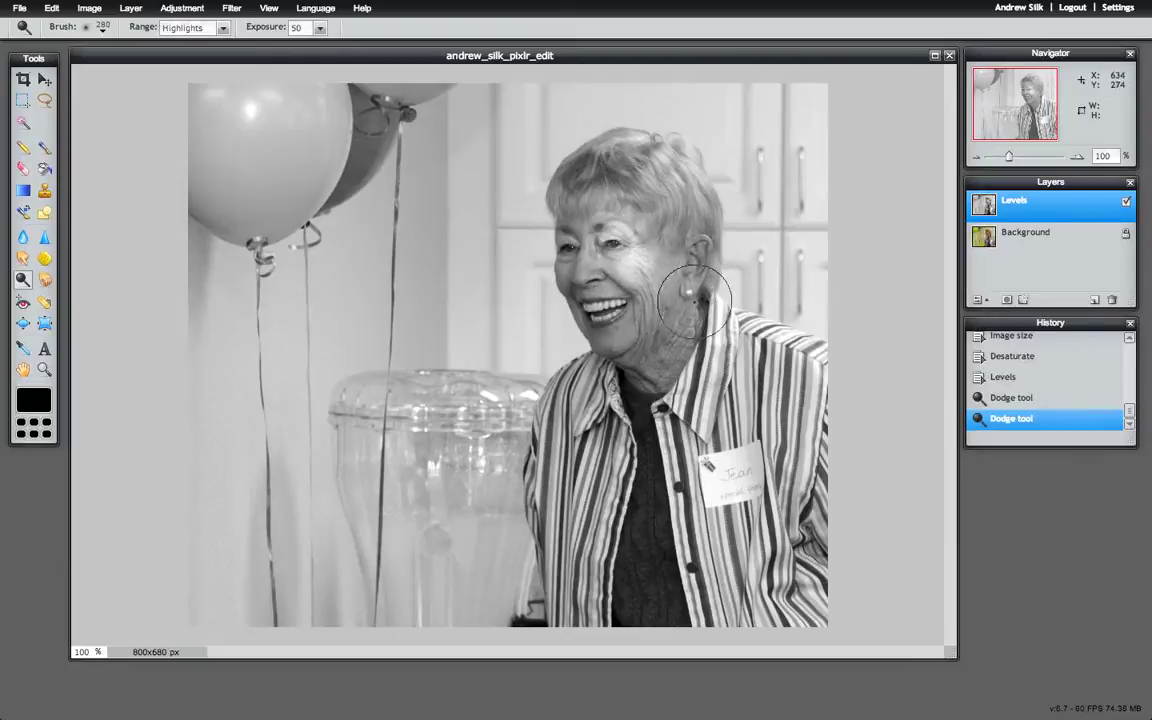
key("ctrl+z")
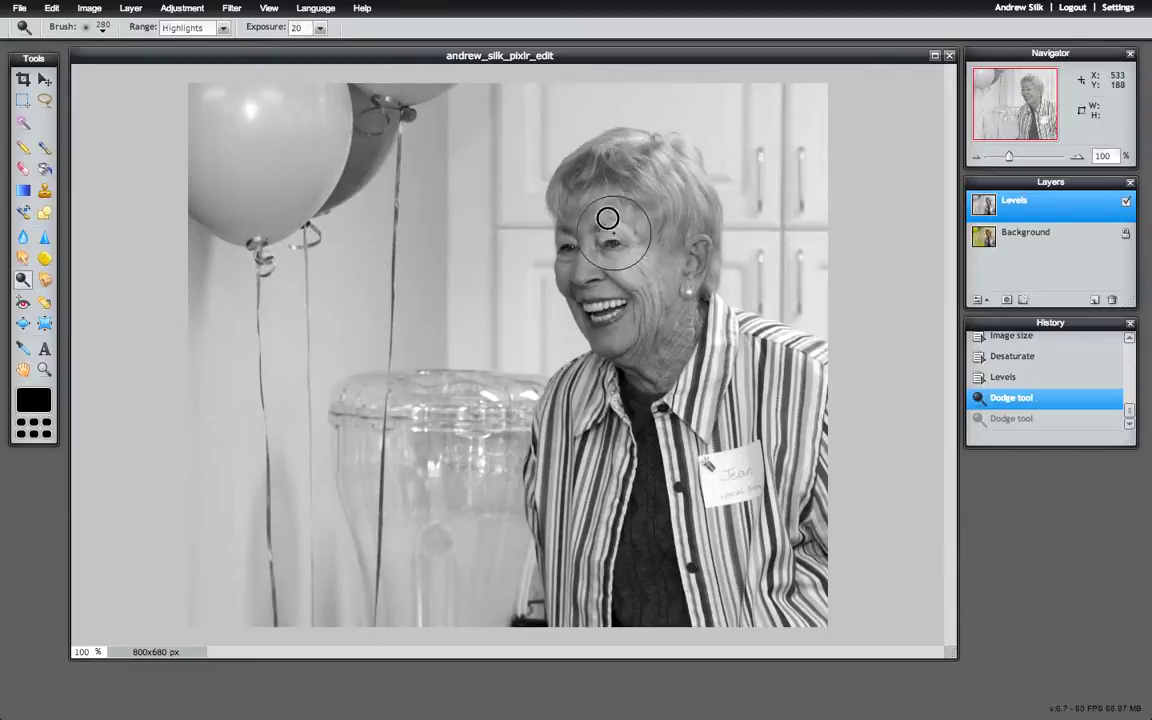
- Try dodging the highlights across the woman's face at exposure 20, and undo all Dodge strokes back to the Levels state
mouse_move(594, 337)
left_mouse_down()
mouse_move(684, 365)
mouse_move(620, 213)
mouse_move(545, 195)
left_mouse_up()
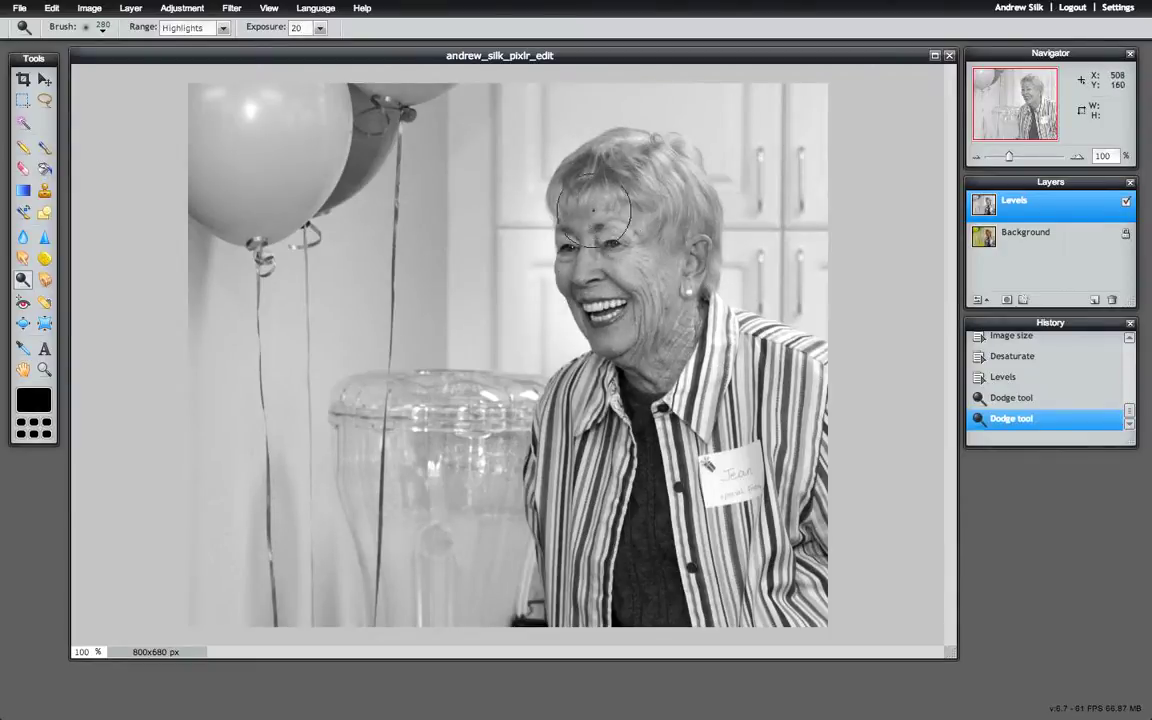
left_click_drag(618, 351, 586, 305)
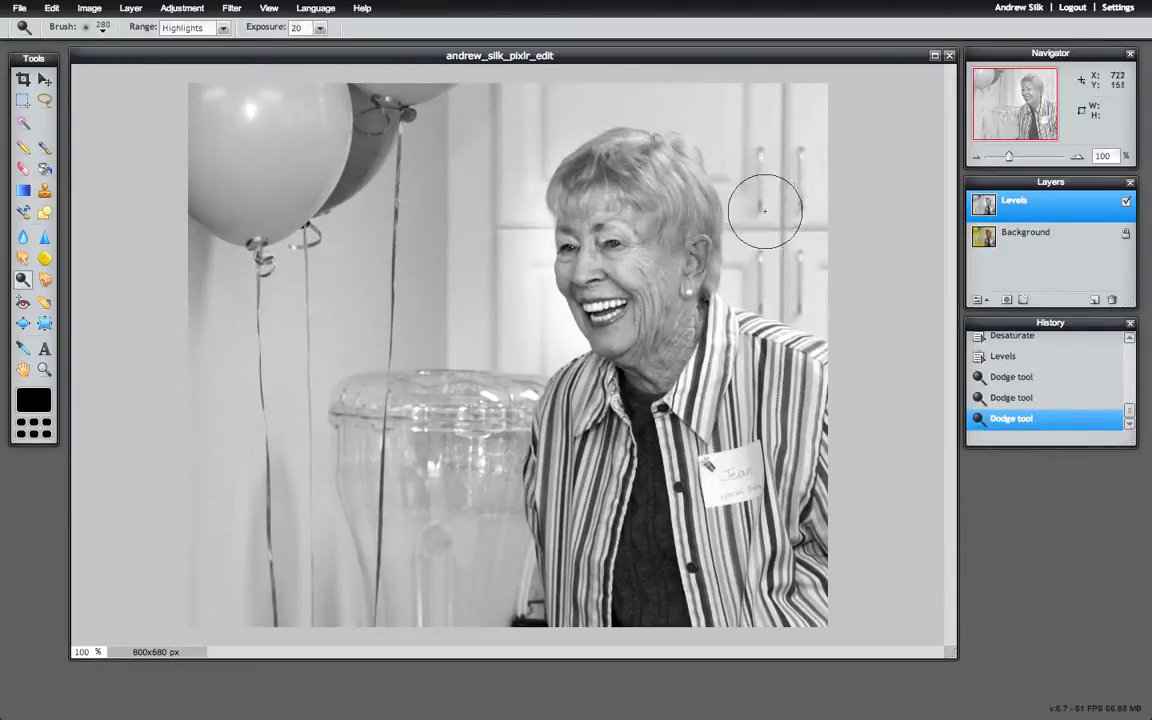
key("ctrl+z")
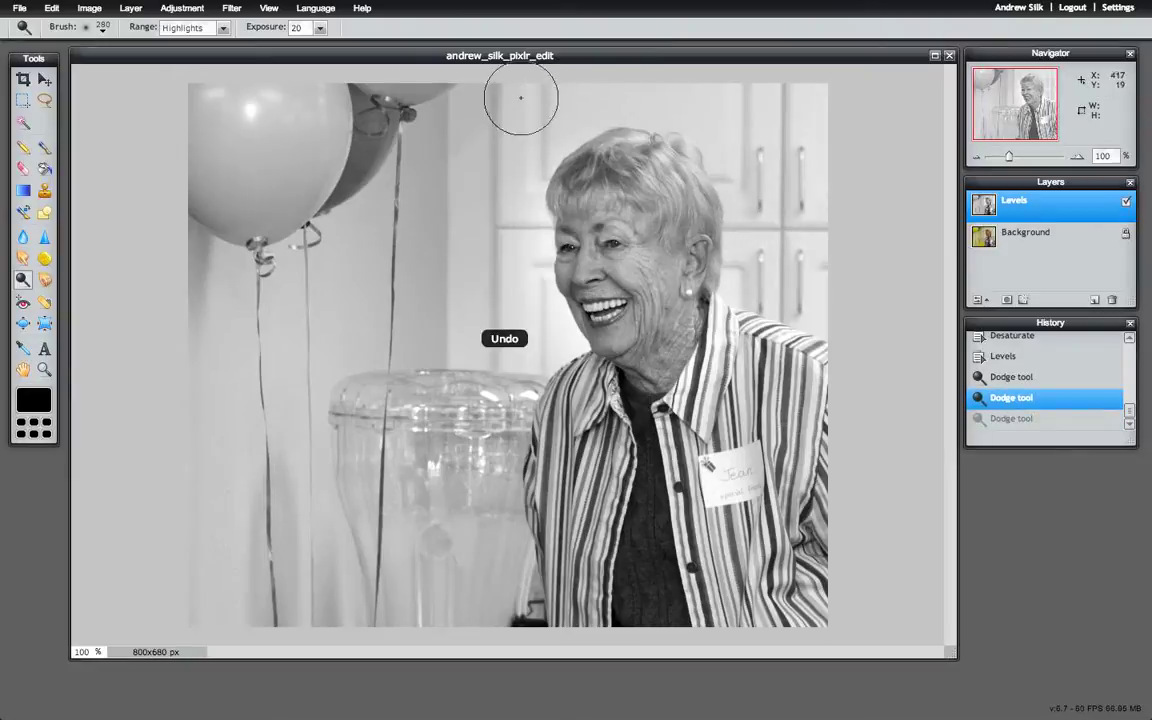
key("ctrl+z")
key("ctrl+z")
- Set the Dodge tool's exposure to 10
left_click(293, 28)
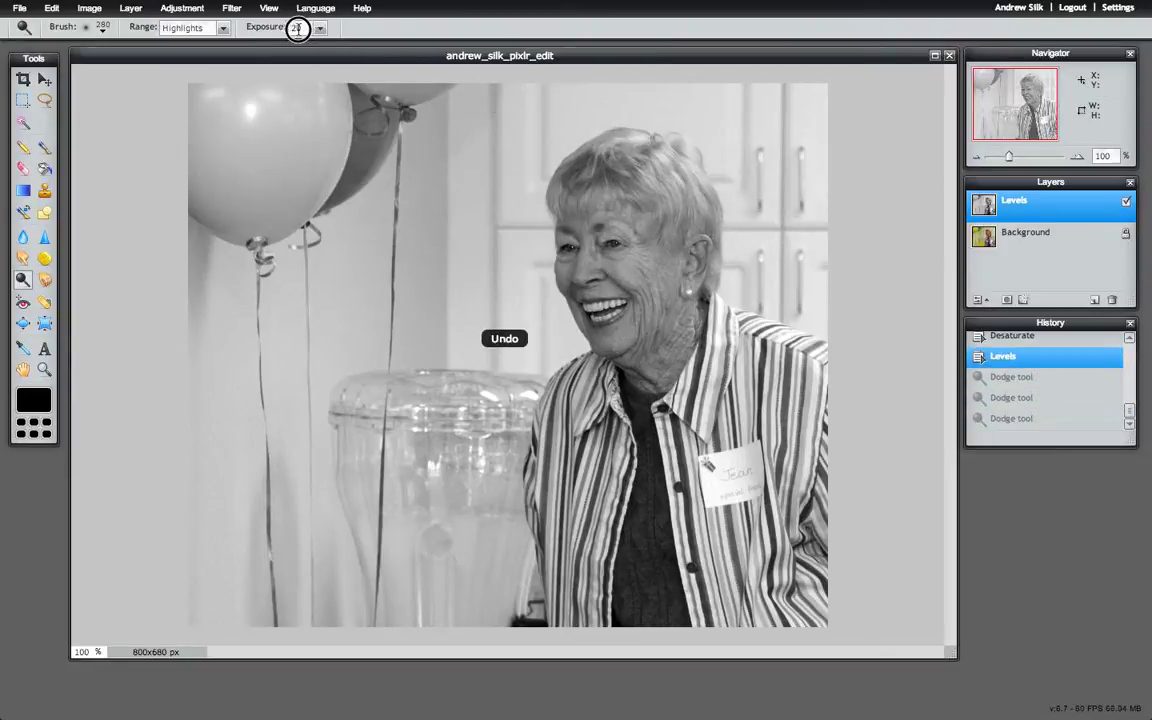
type("10")
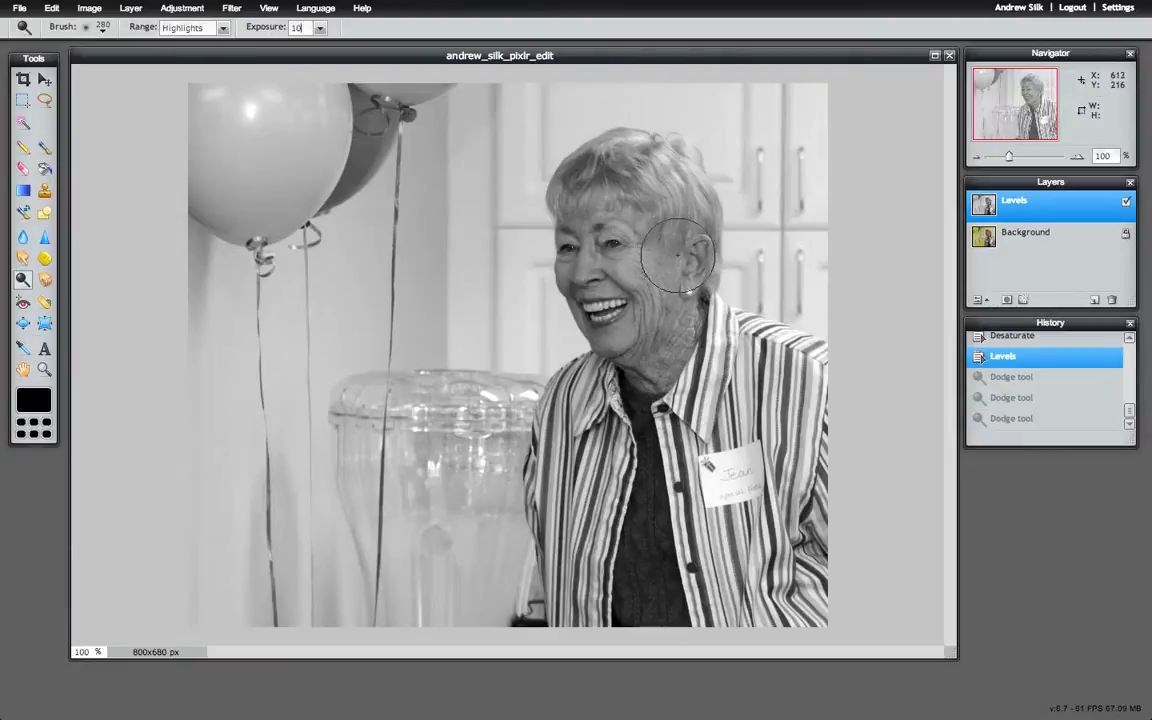
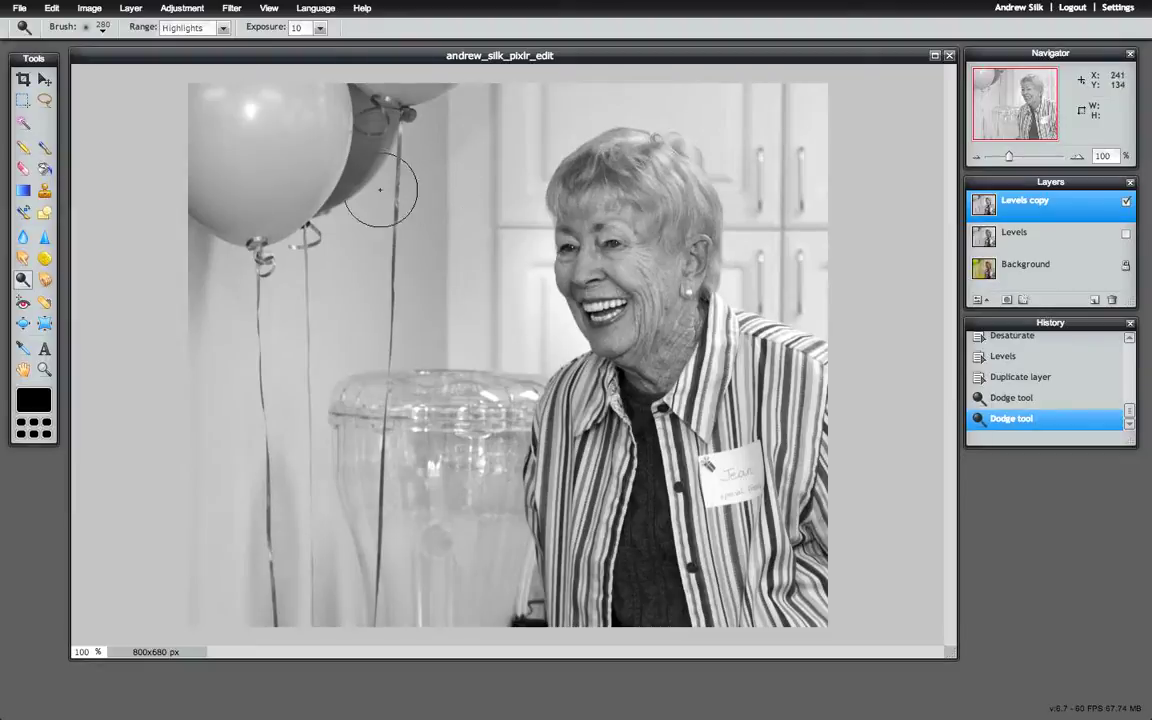
- Darken the shadows in the woman's hair and clothing with the Burn tool, using the Shadows range, exposure 10 and brush diameter 370
left_click(43, 281)
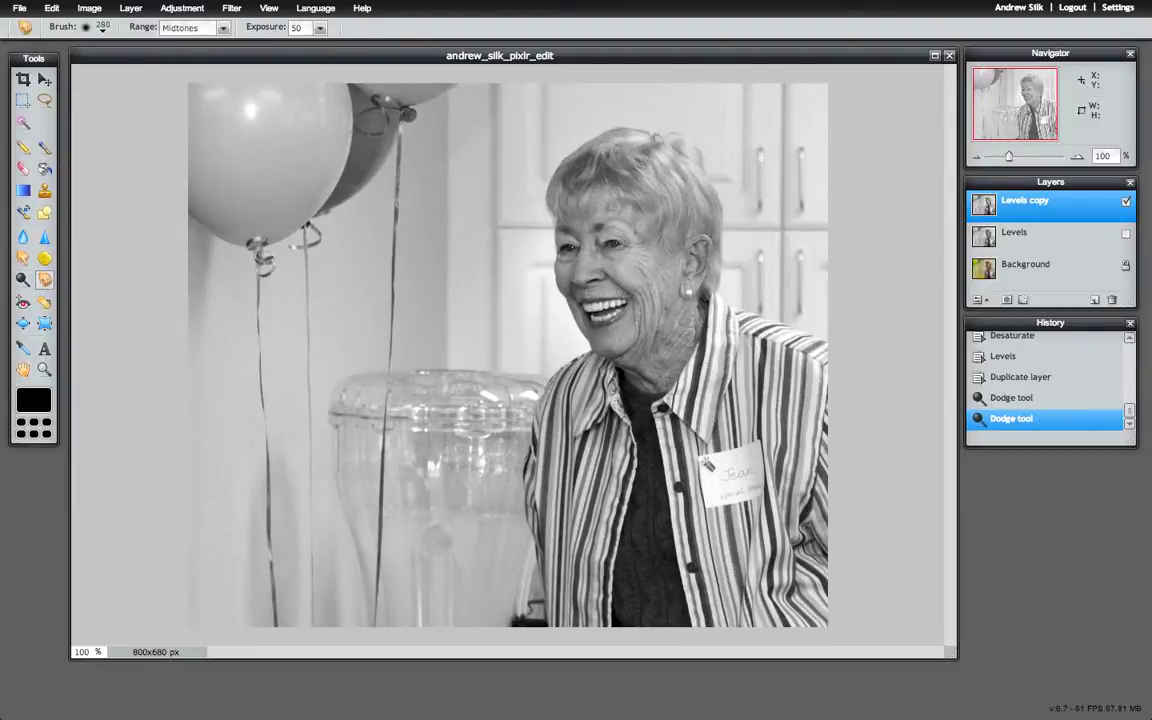
left_click(220, 33)
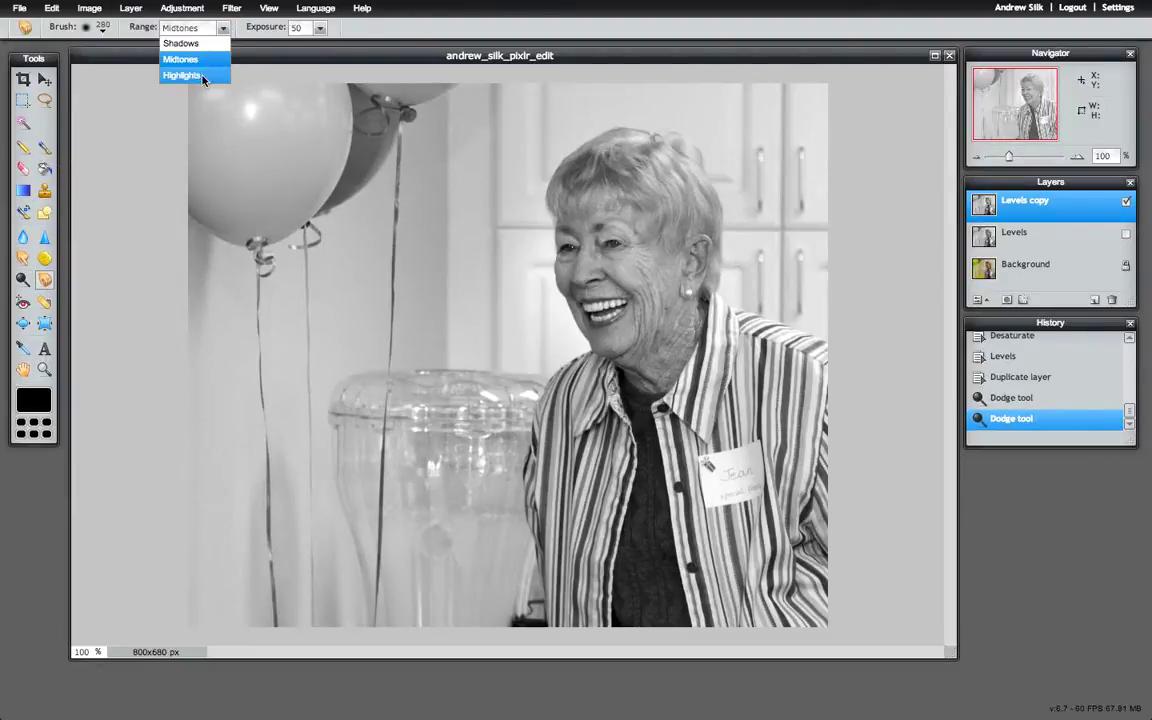
left_click(188, 40)
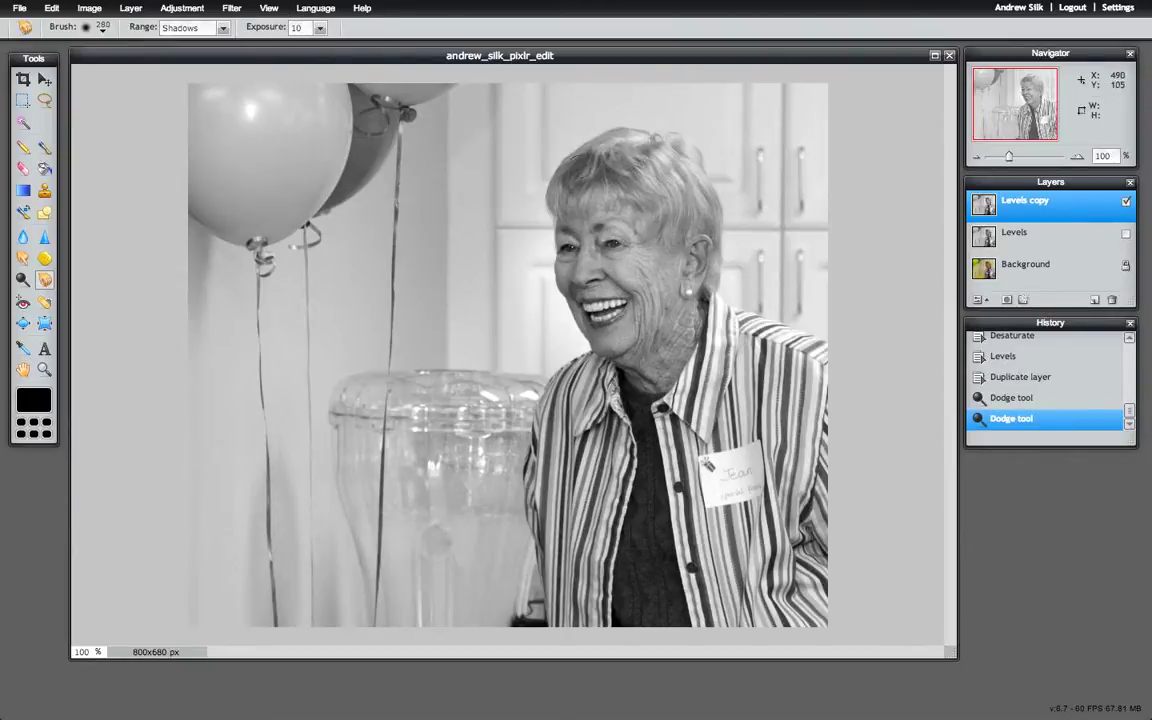
left_click(101, 31)
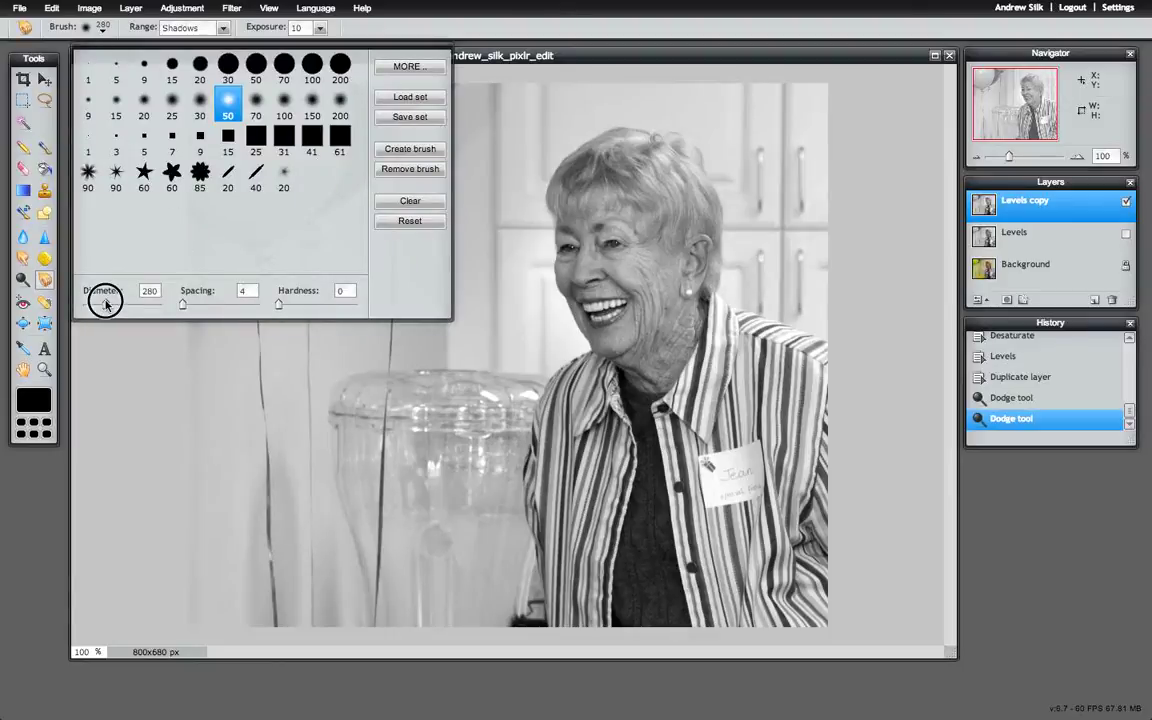
left_click_drag(105, 303, 113, 303)
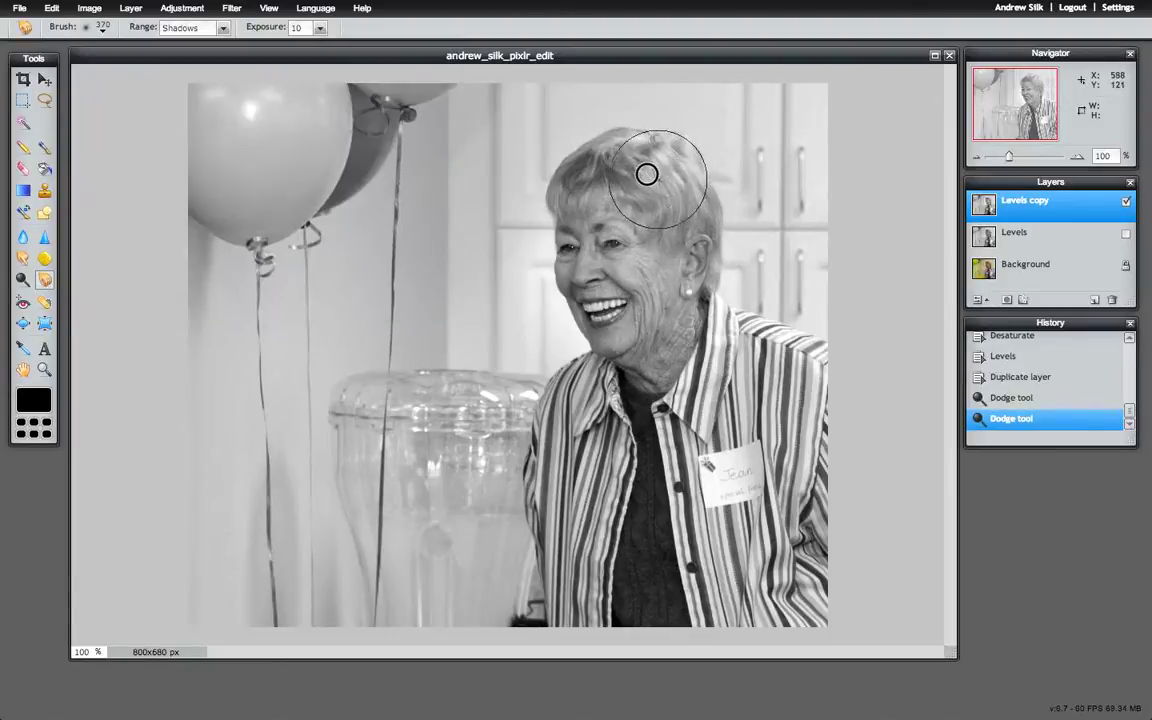
mouse_move(647, 175)
left_mouse_down()
mouse_move(584, 170)
mouse_move(635, 175)
mouse_move(731, 279)
mouse_move(595, 400)
left_mouse_up()
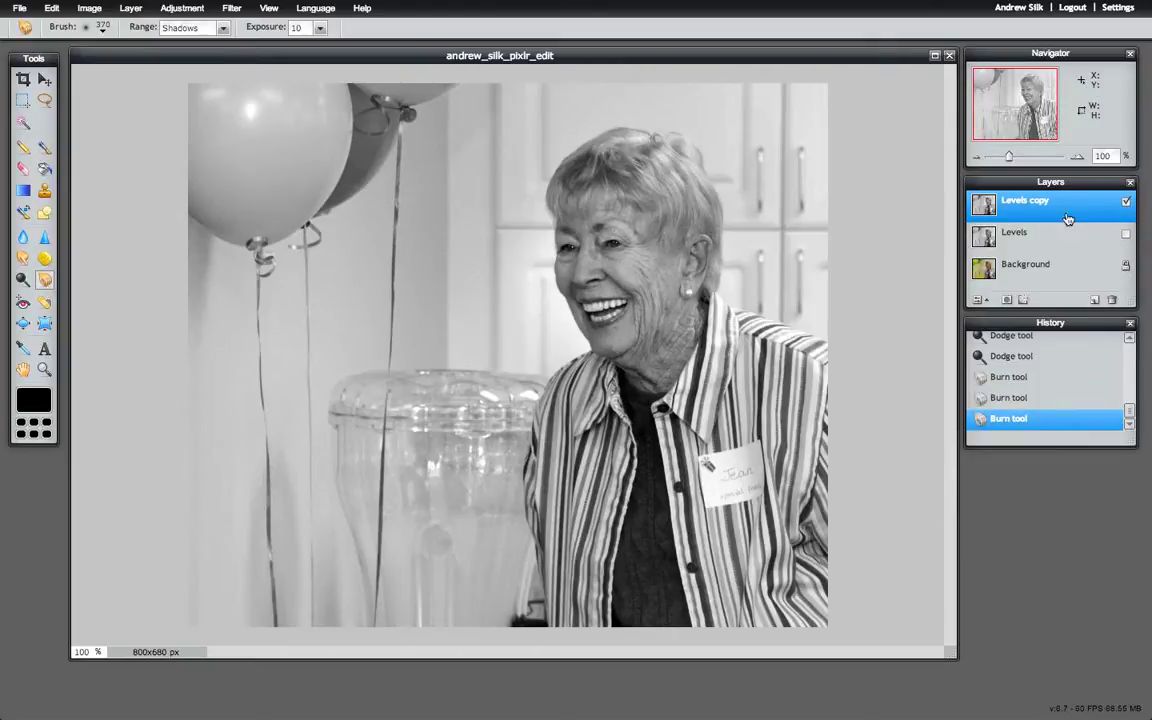
- Compare the dodged and burned Levels copy layer with the layers beneath it by toggling layer visibility
left_click(1126, 204)
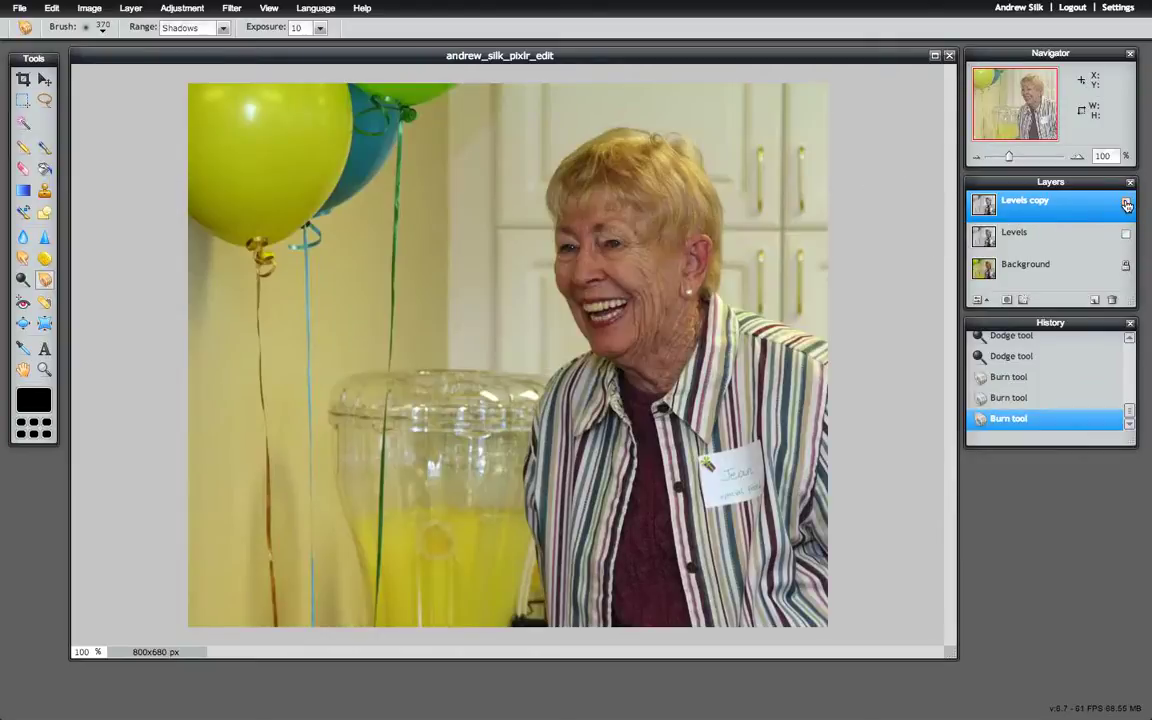
left_click(1126, 204)
left_click(1127, 202)
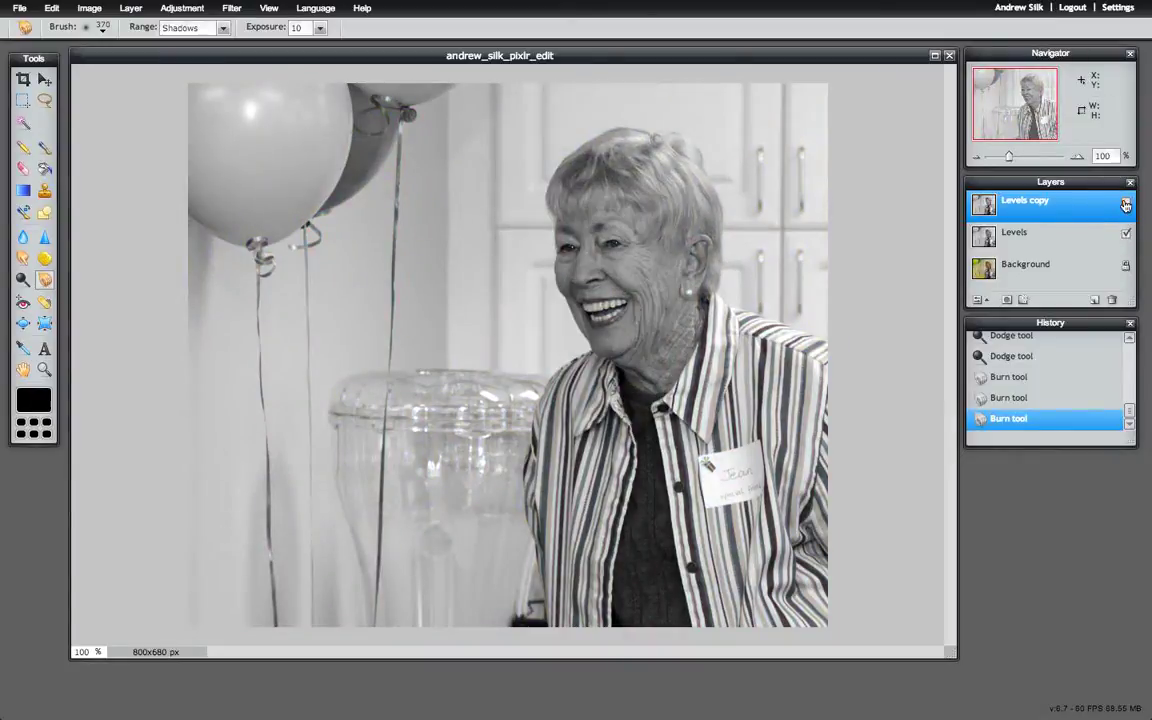
- Show the Levels copy layer, undo the last Burn stroke and set the Burn tool's range to Midtones
left_click(1127, 202)
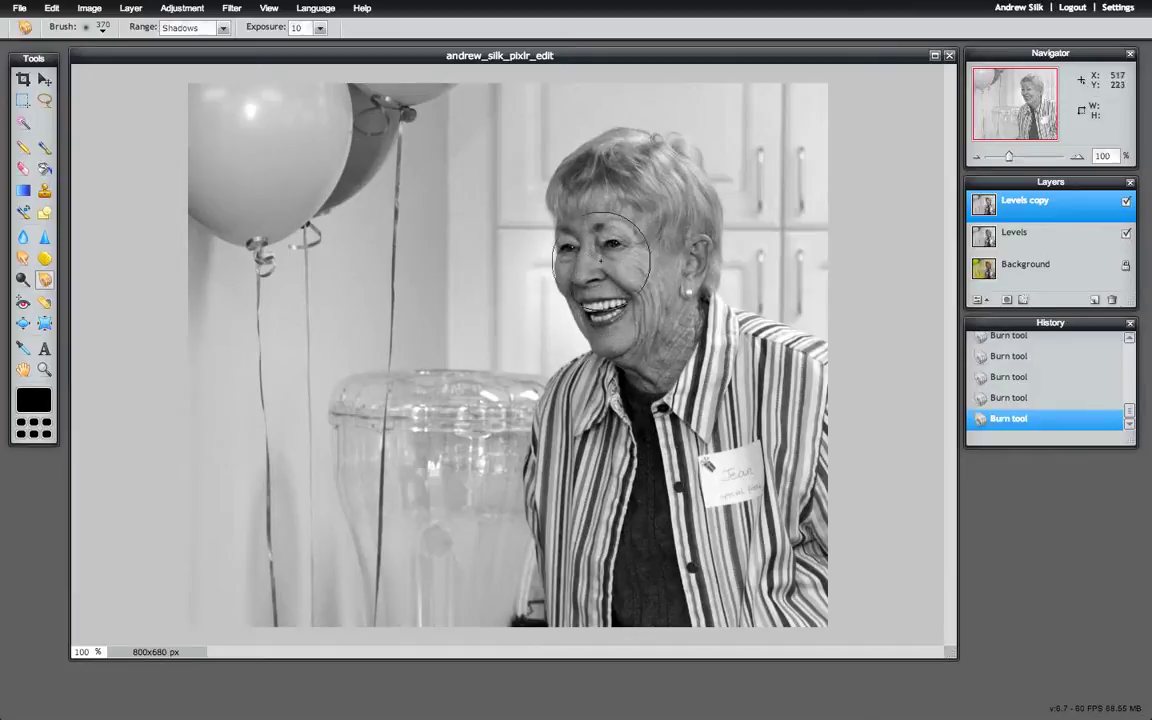
key("ctrl+z")
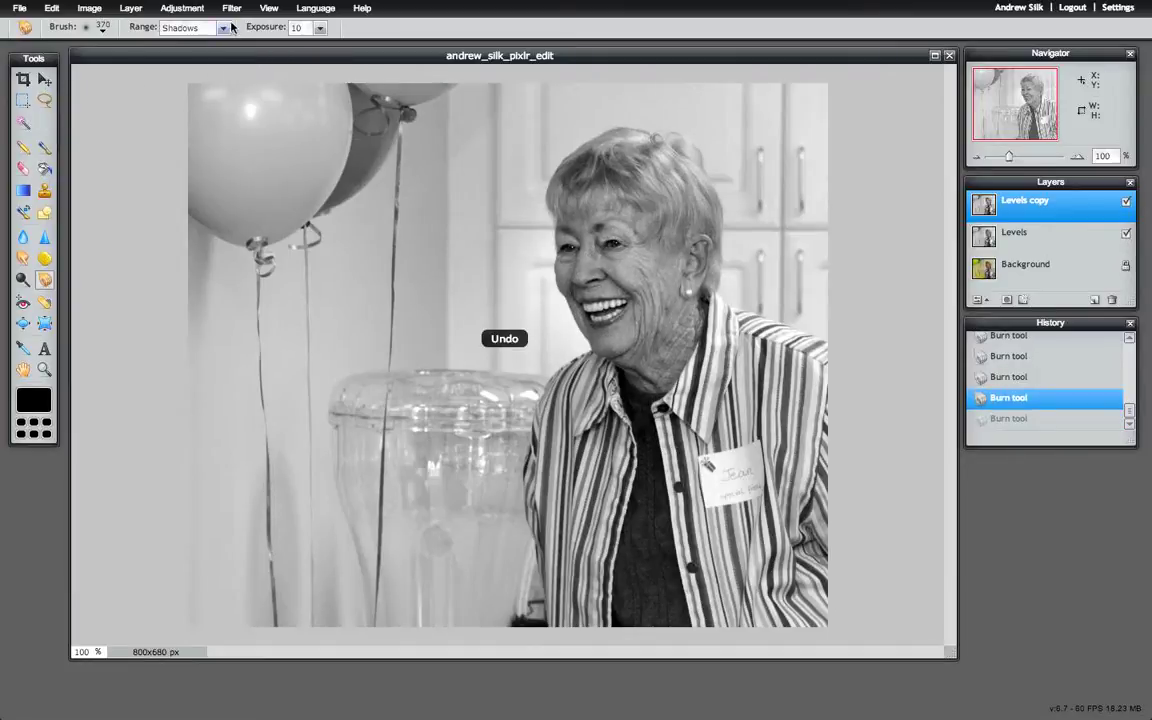
left_click(222, 28)
left_click(219, 57)
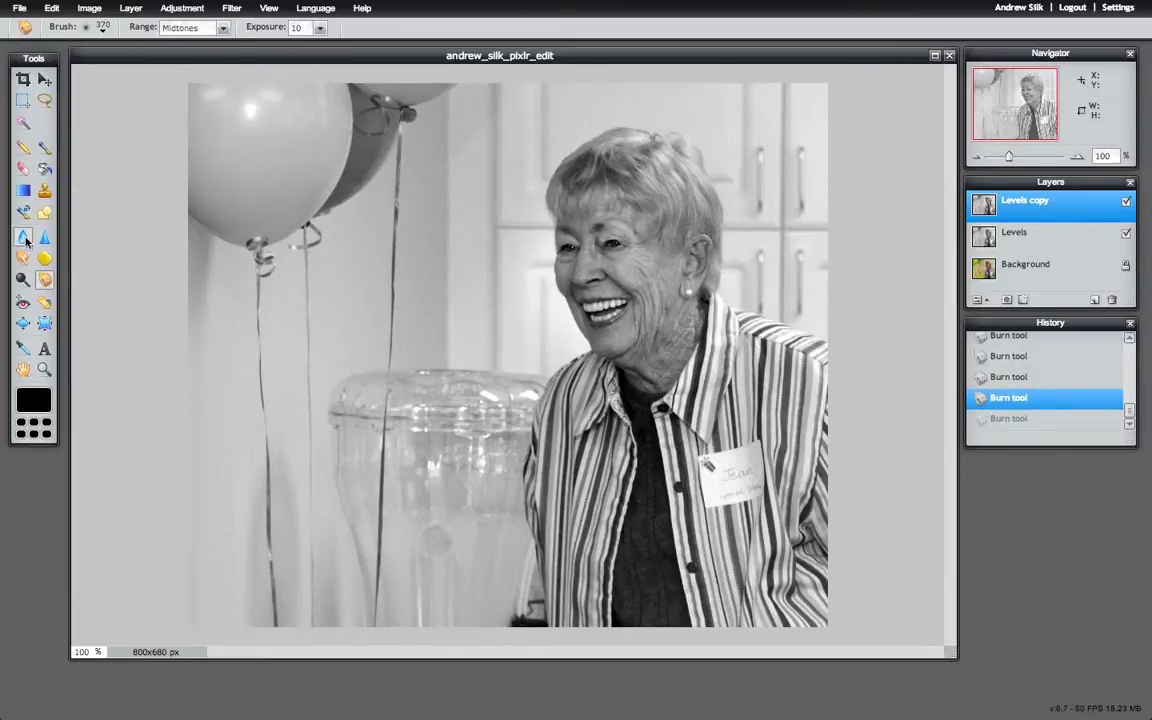
- Lighten the midtones across the woman's face with the Dodge tool, using the Midtones range, exposure 10 and brush diameter 280
left_click(22, 279)
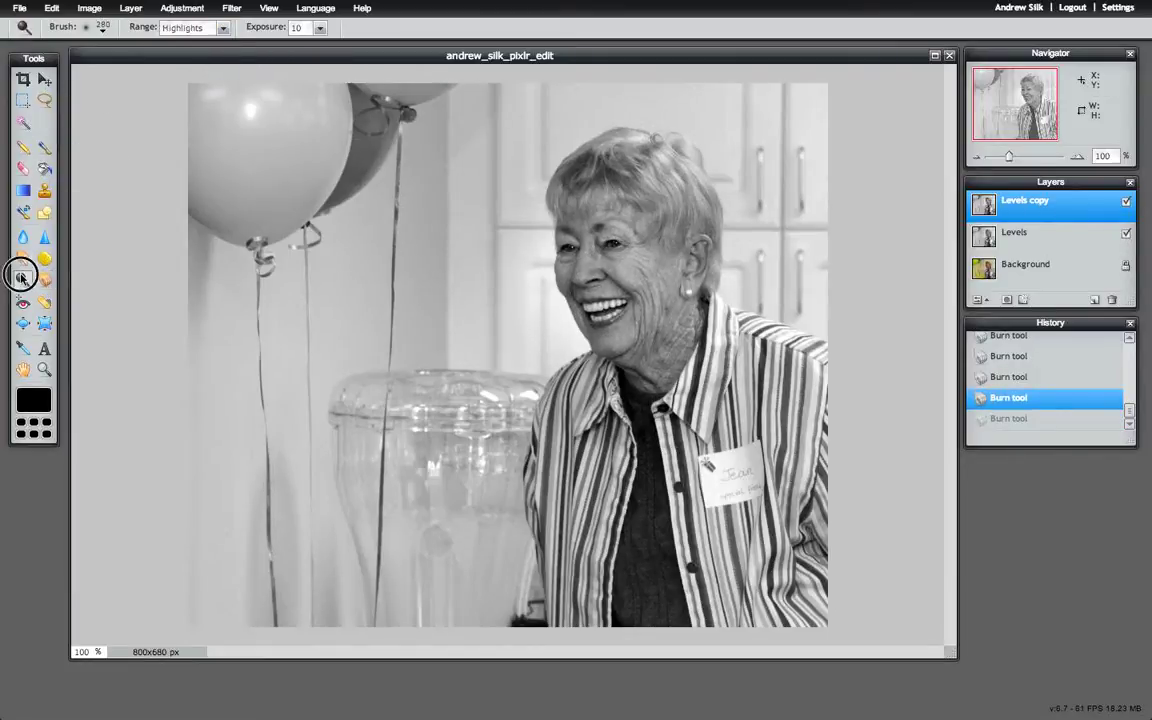
left_click(224, 28)
left_click(208, 57)
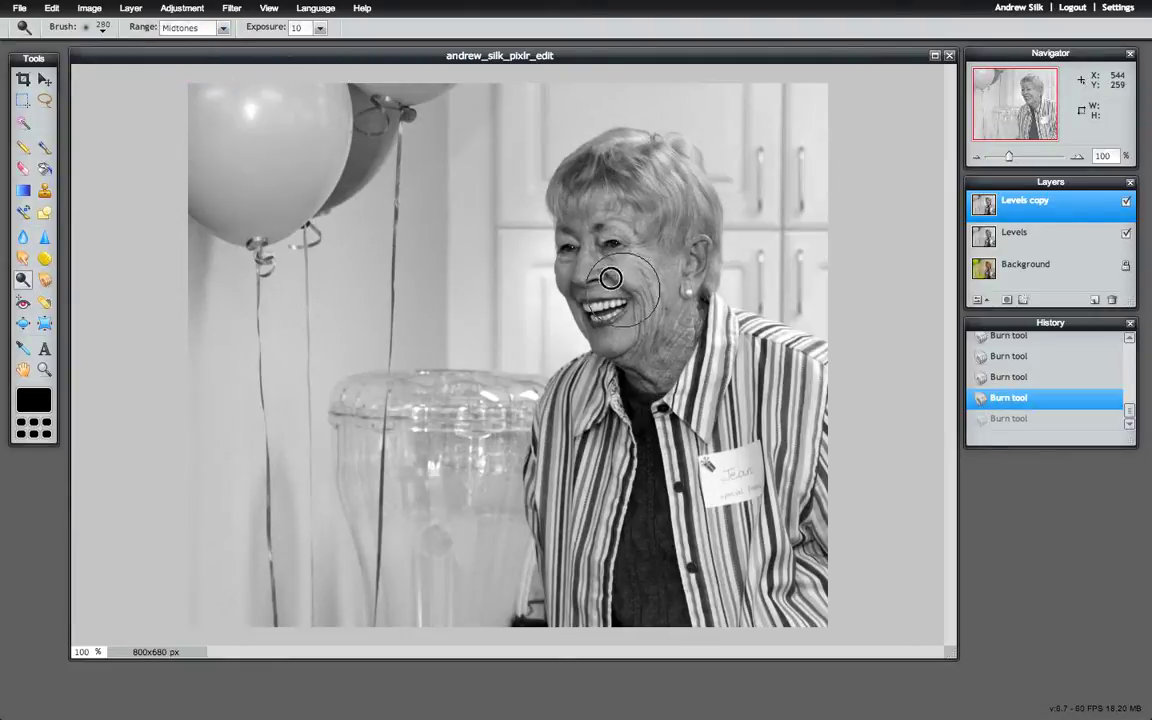
mouse_move(611, 278)
left_mouse_down()
mouse_move(565, 245)
mouse_move(583, 315)
mouse_move(610, 290)
mouse_move(573, 258)
mouse_move(614, 247)
mouse_move(643, 325)
mouse_move(628, 335)
mouse_move(608, 312)
mouse_move(663, 310)
mouse_move(585, 222)
left_mouse_up()
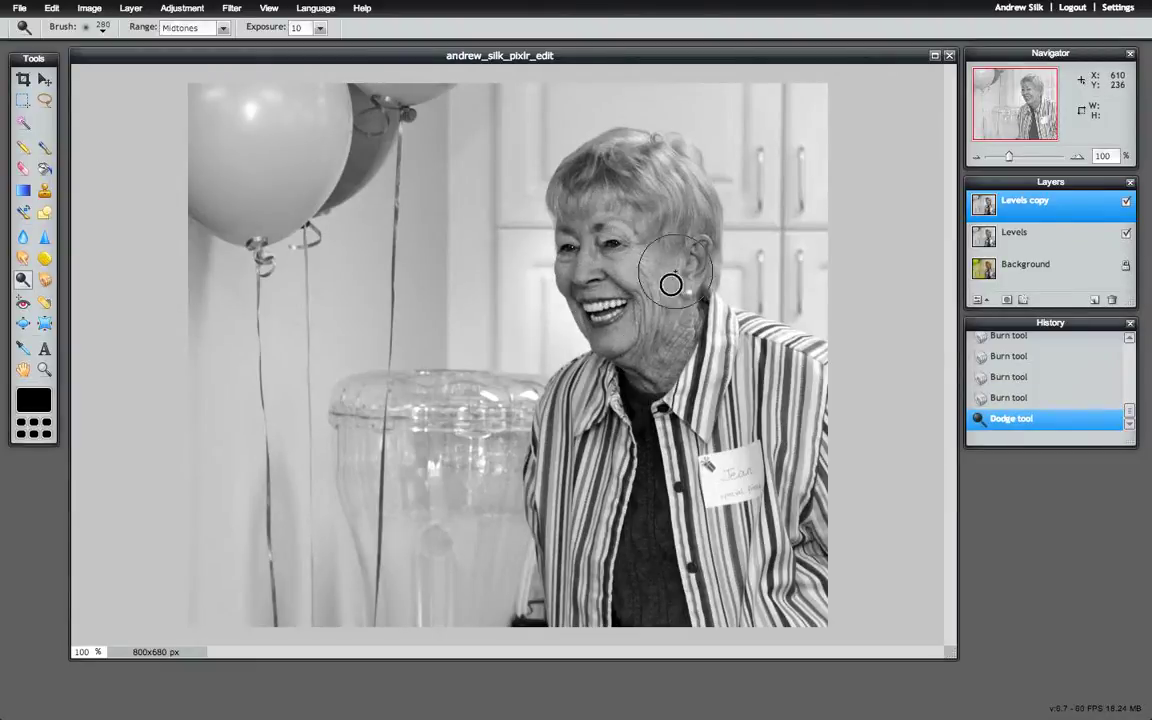
left_click_drag(671, 285, 603, 266)
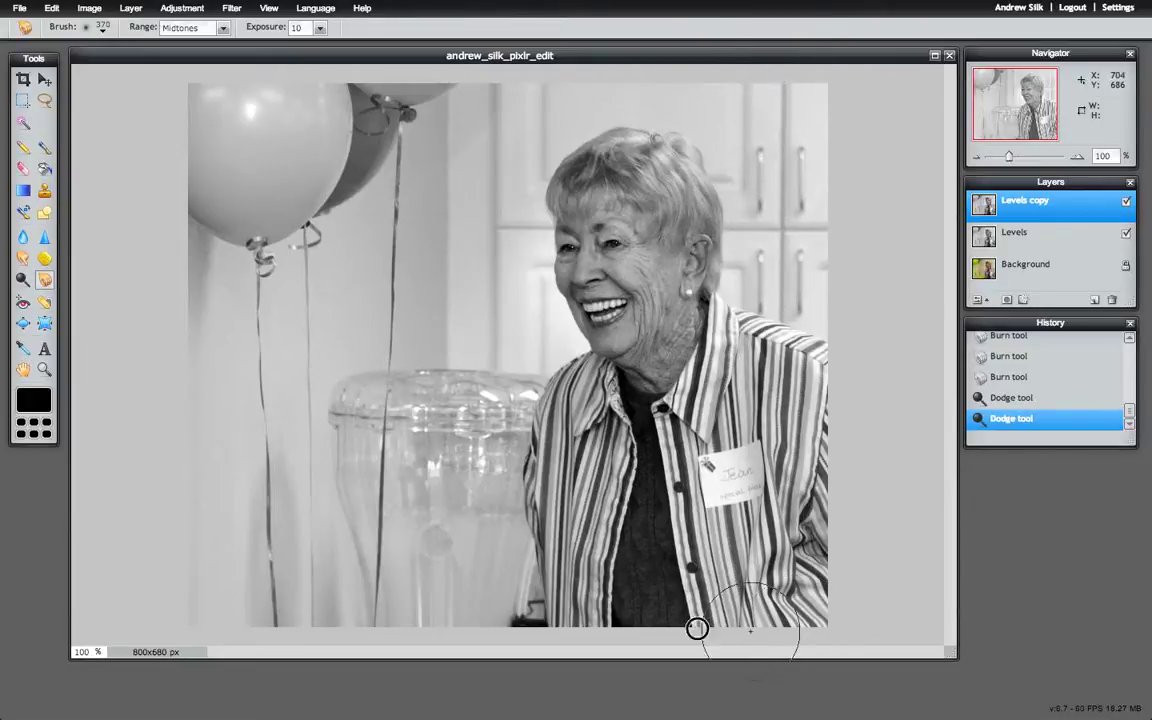
- Darken the midtones of the striped shirt and the wall around the balloon strings with the Burn tool at exposure 10
left_click_drag(776, 316, 757, 291)
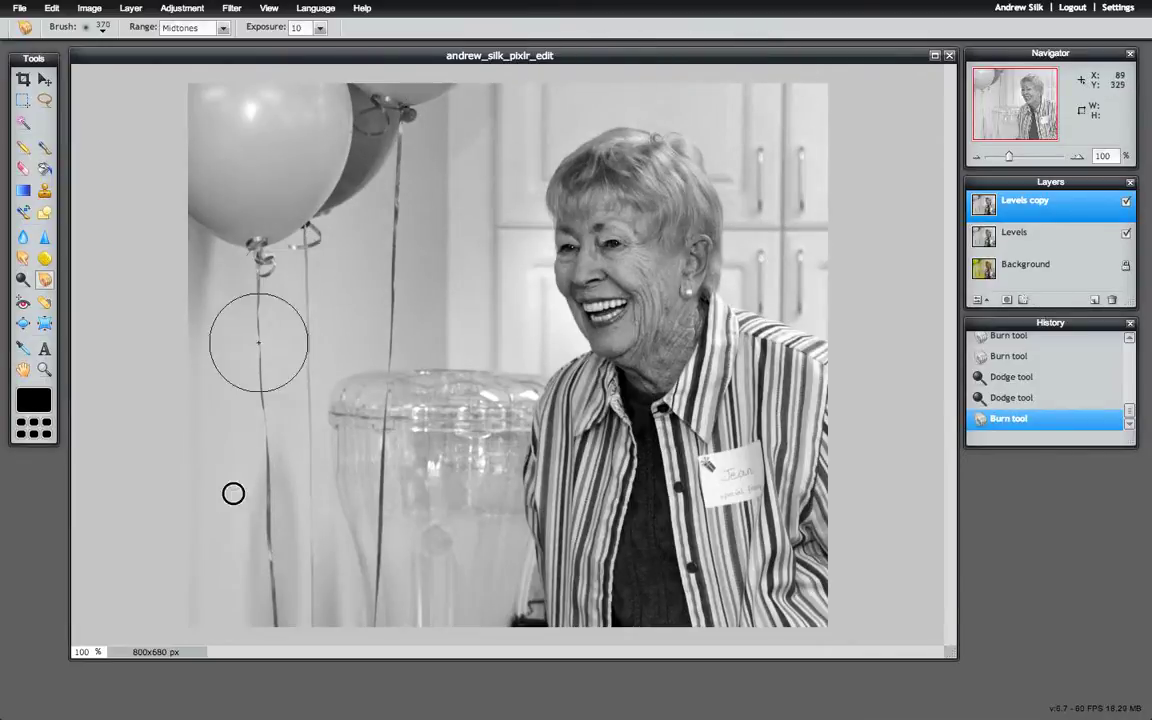
left_click_drag(258, 342, 265, 373)
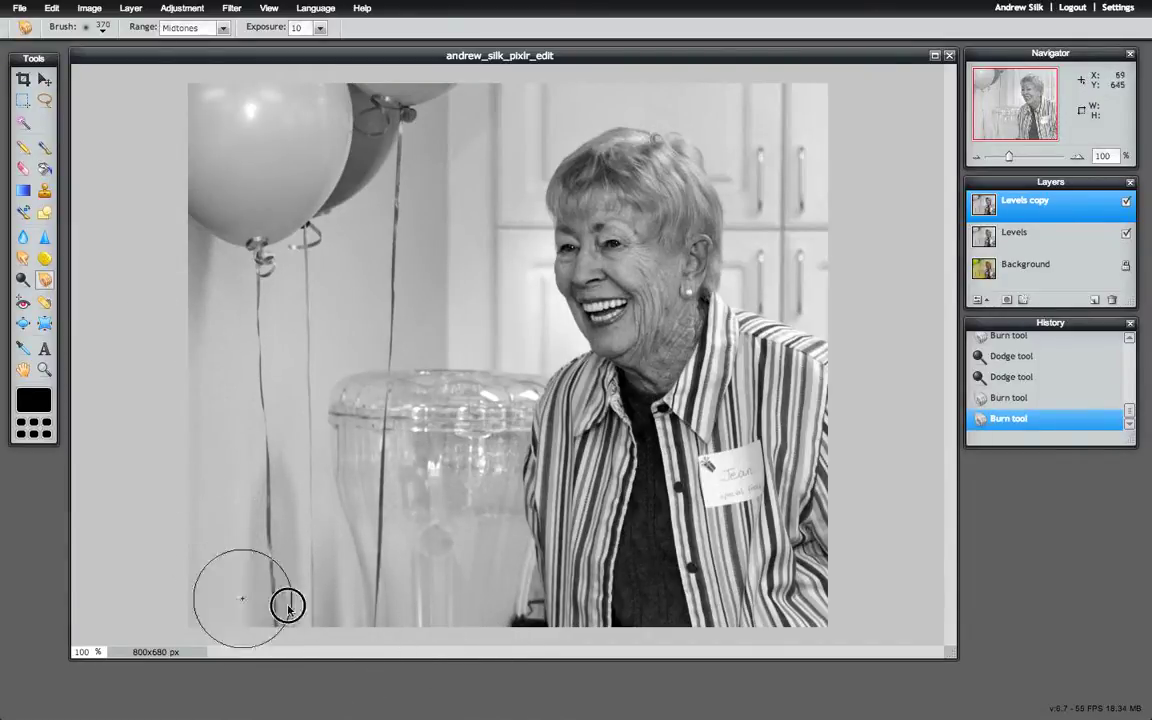
left_click(247, 500)
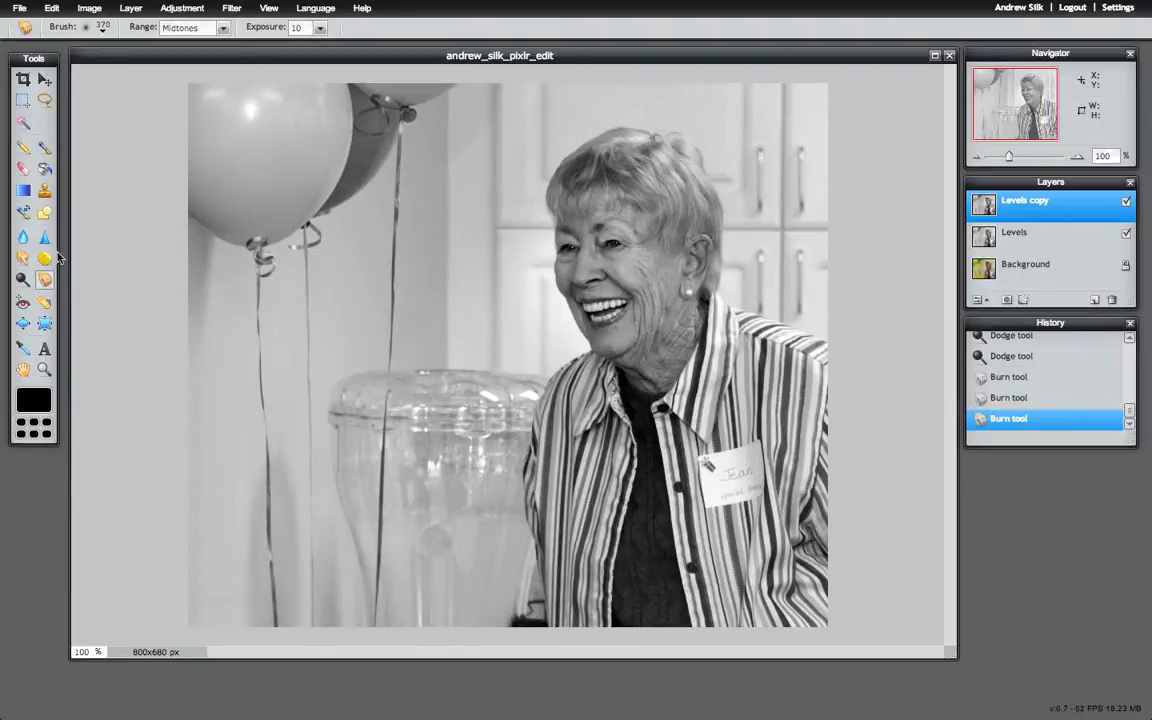
- Dodge the woman's face again at exposure 10, first in the Midtones range and once more in the Highlights range
left_click(24, 279)
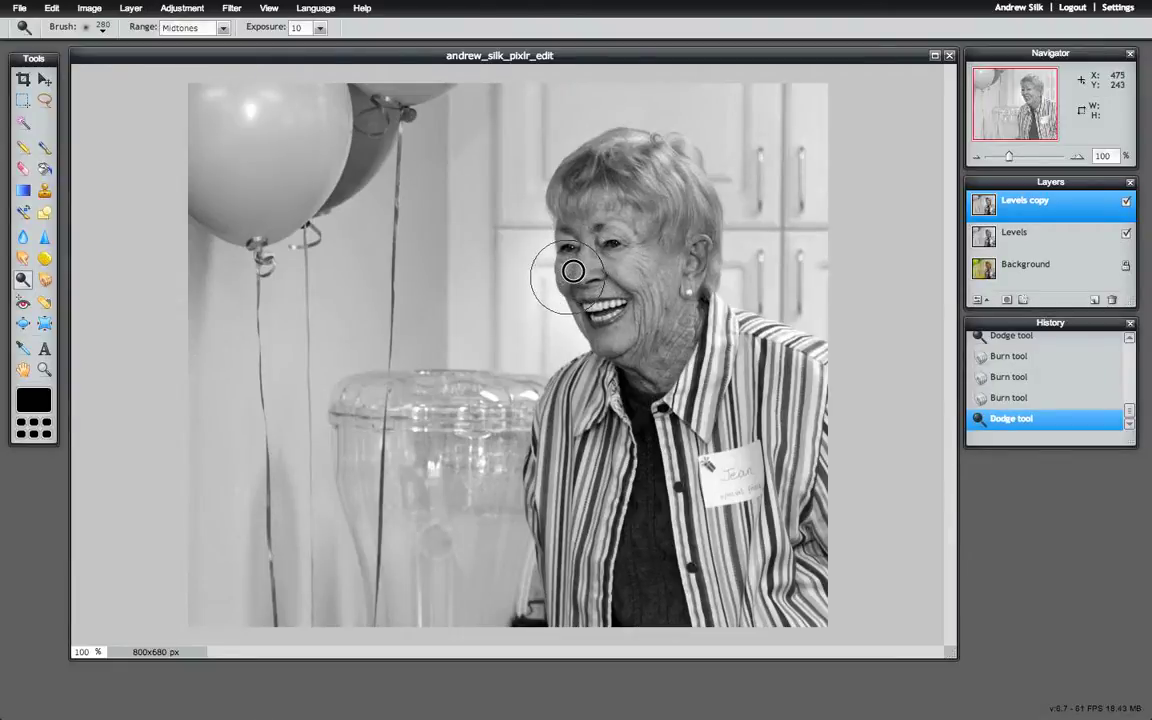
mouse_move(571, 265)
left_mouse_down()
mouse_move(615, 337)
mouse_move(594, 254)
mouse_move(550, 195)
left_mouse_up()
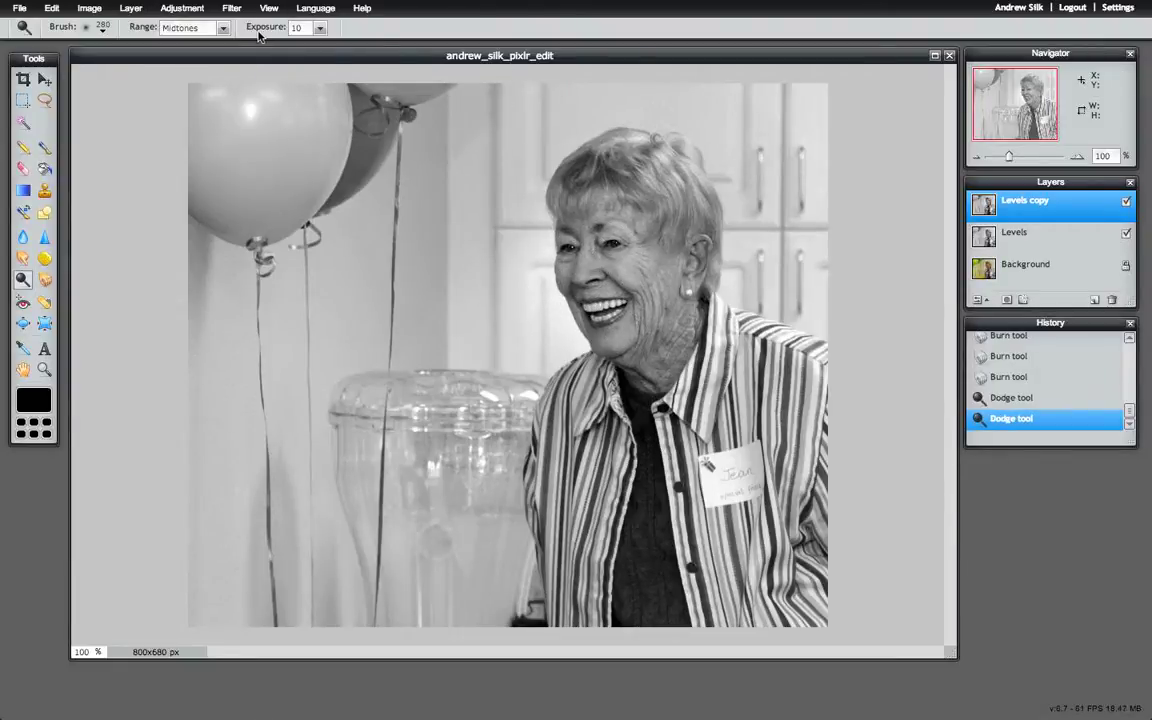
left_click(223, 29)
left_click(205, 77)
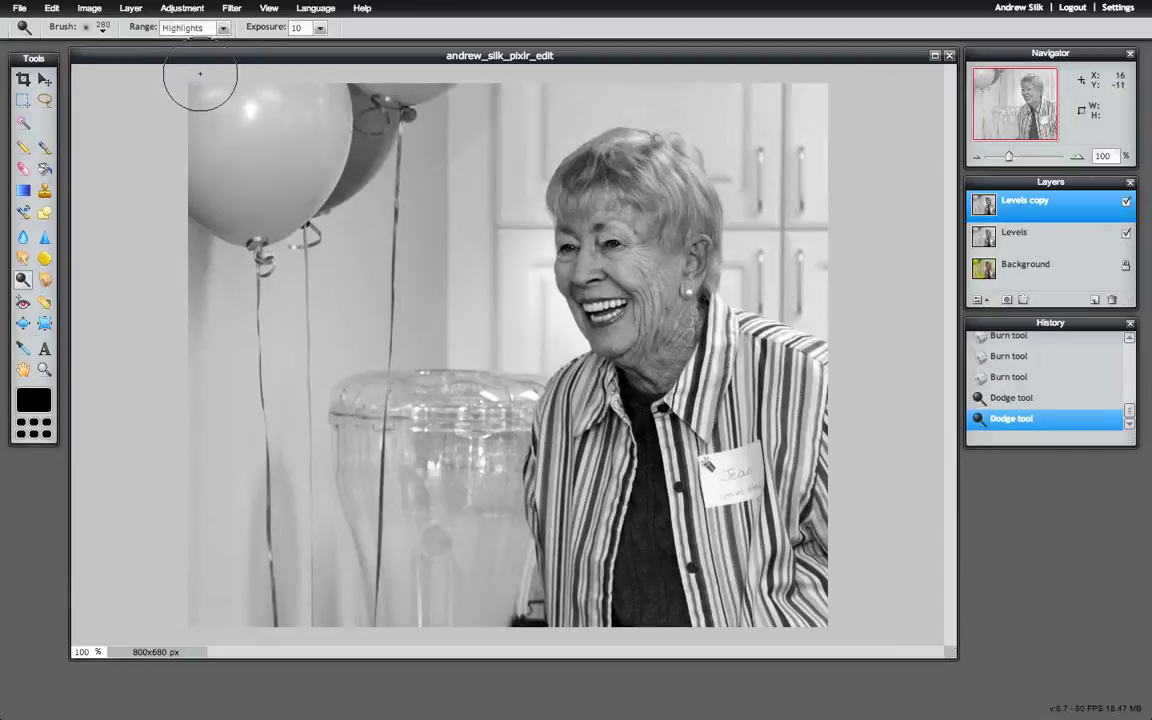
mouse_move(587, 254)
left_mouse_down()
mouse_move(562, 255)
mouse_move(565, 300)
mouse_move(586, 244)
mouse_move(648, 172)
mouse_move(625, 245)
left_mouse_up()
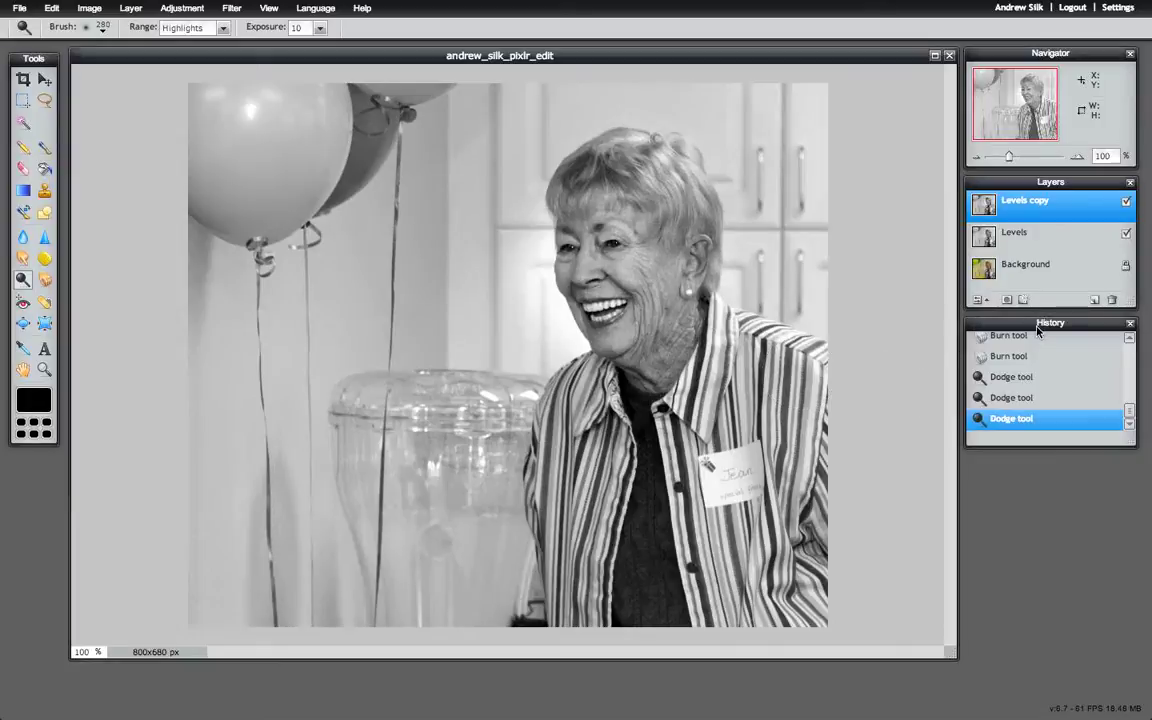
- Compare the Levels copy layer with the layer beneath it by hiding and showing it twice
left_click(1126, 205)
left_click(1126, 205)
left_click(1126, 205)
left_click(1126, 205)
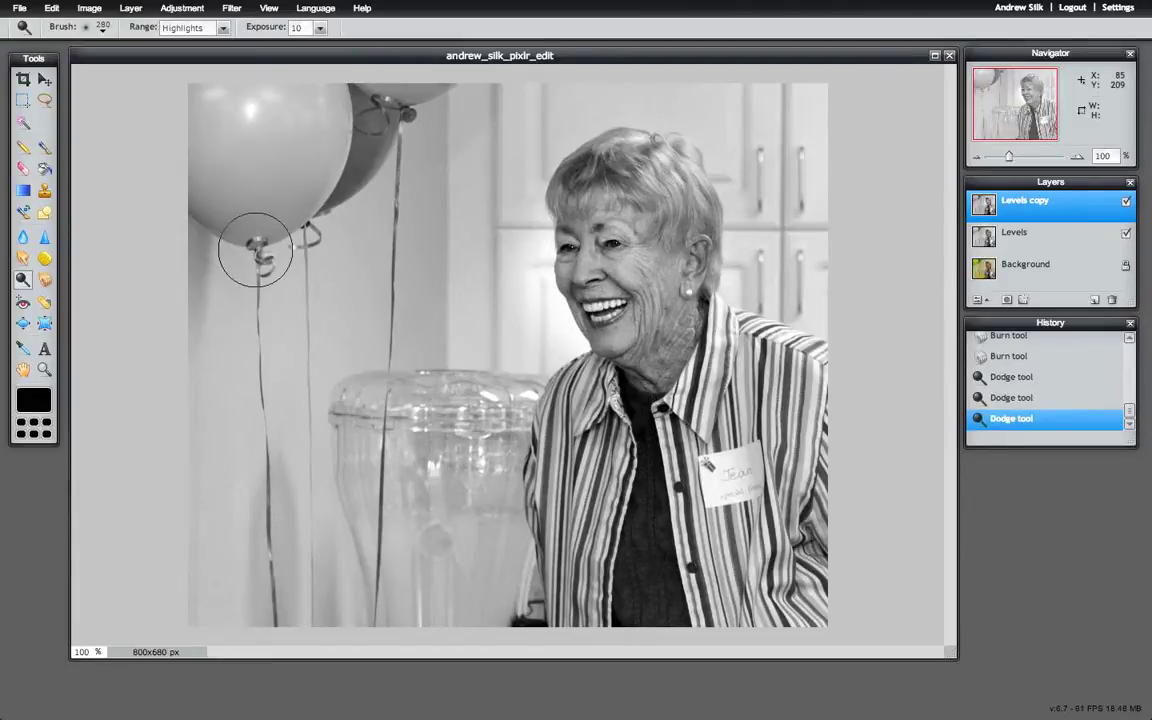
- Reduce the Burn brush diameter to 141 and darken the bright cupboard area beside the woman's face in the Midtones range
left_click(45, 281)
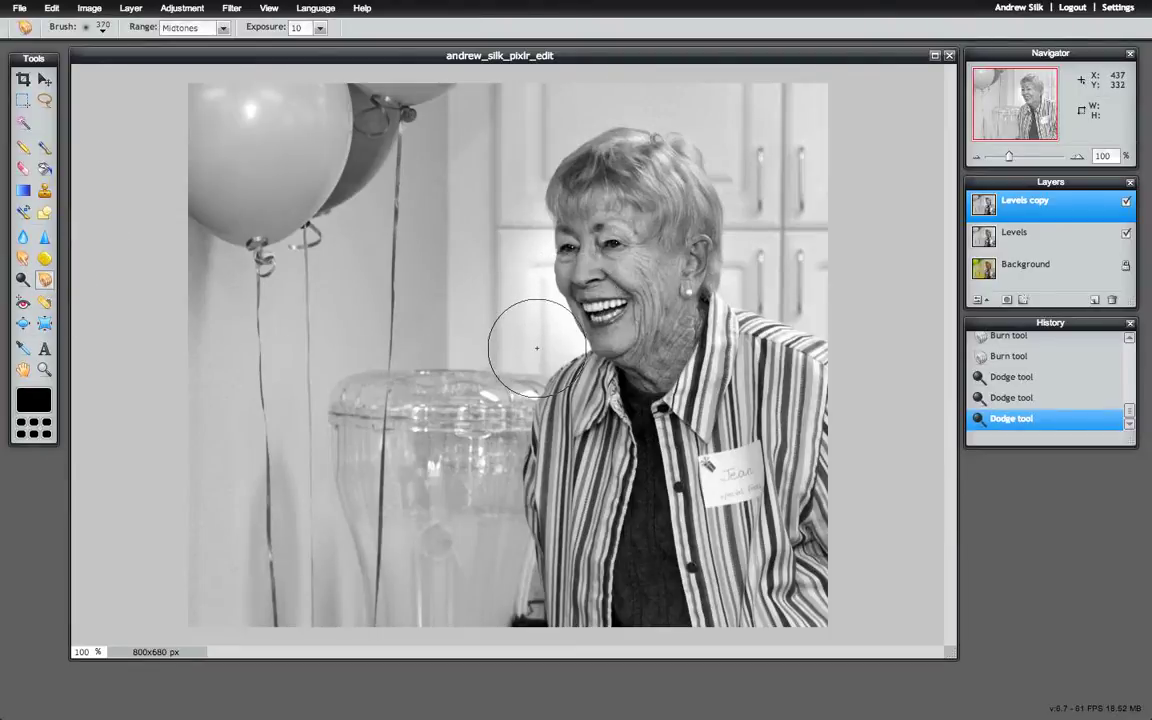
left_click(104, 31)
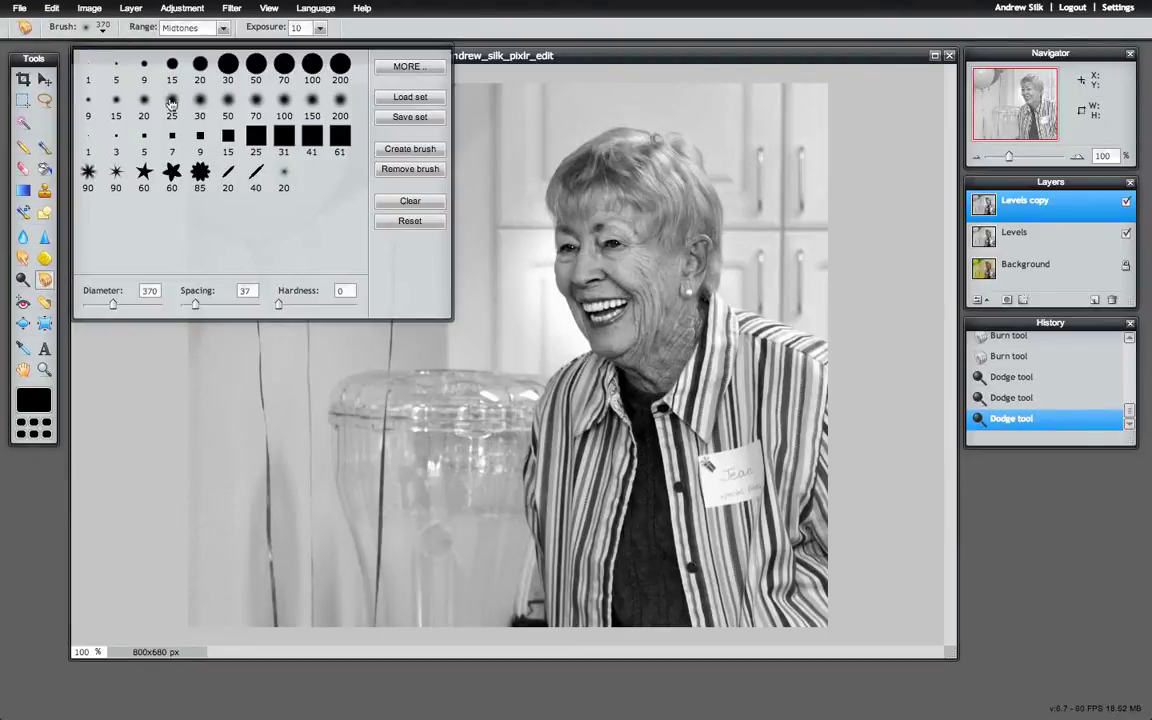
left_click_drag(101, 309, 94, 310)
left_click_drag(90, 307, 95, 305)
left_click(567, 344)
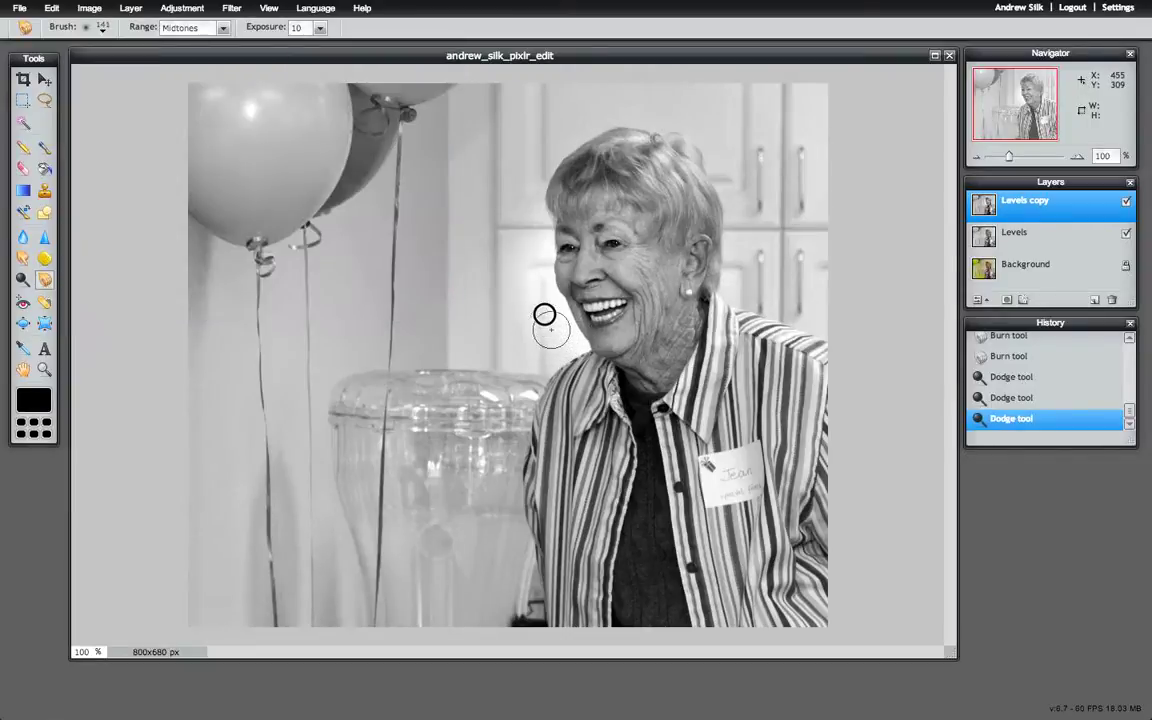
left_click(537, 261)
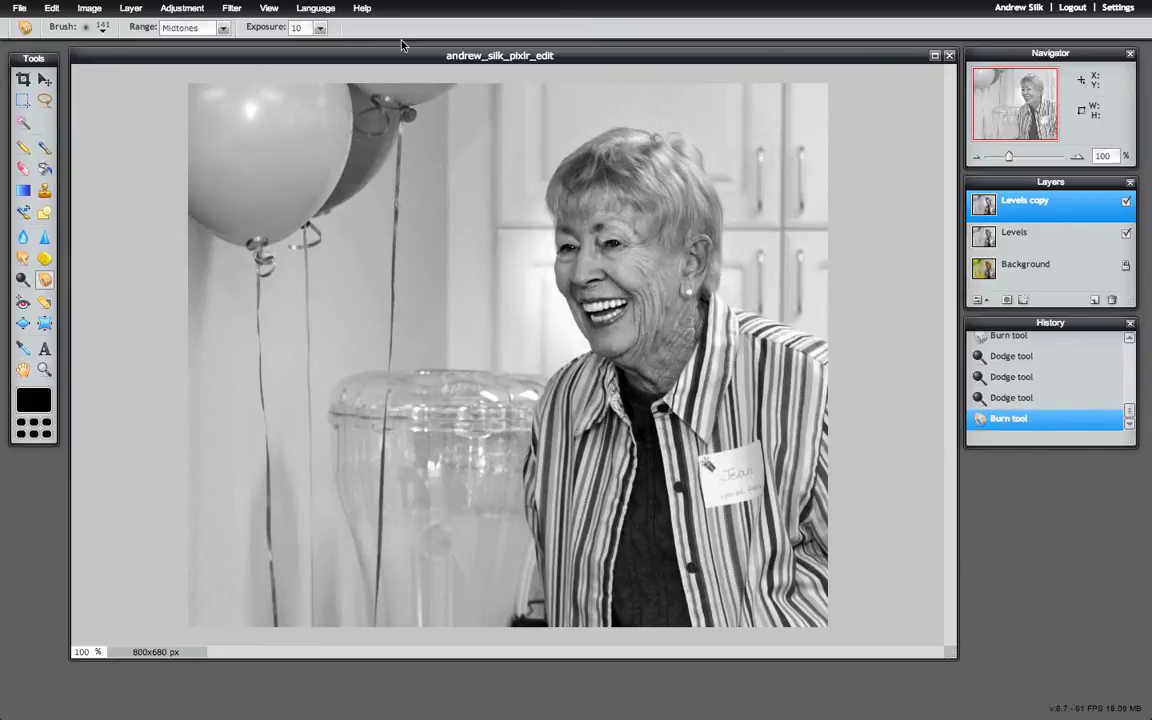
- Burn the bright area beside the woman's face in the Highlights range at exposure 10, and undo the last stroke
left_click(224, 28)
left_click(200, 72)
mouse_move(565, 349)
left_mouse_down()
mouse_move(534, 285)
mouse_move(533, 228)
mouse_move(550, 309)
mouse_move(625, 400)
left_mouse_up()
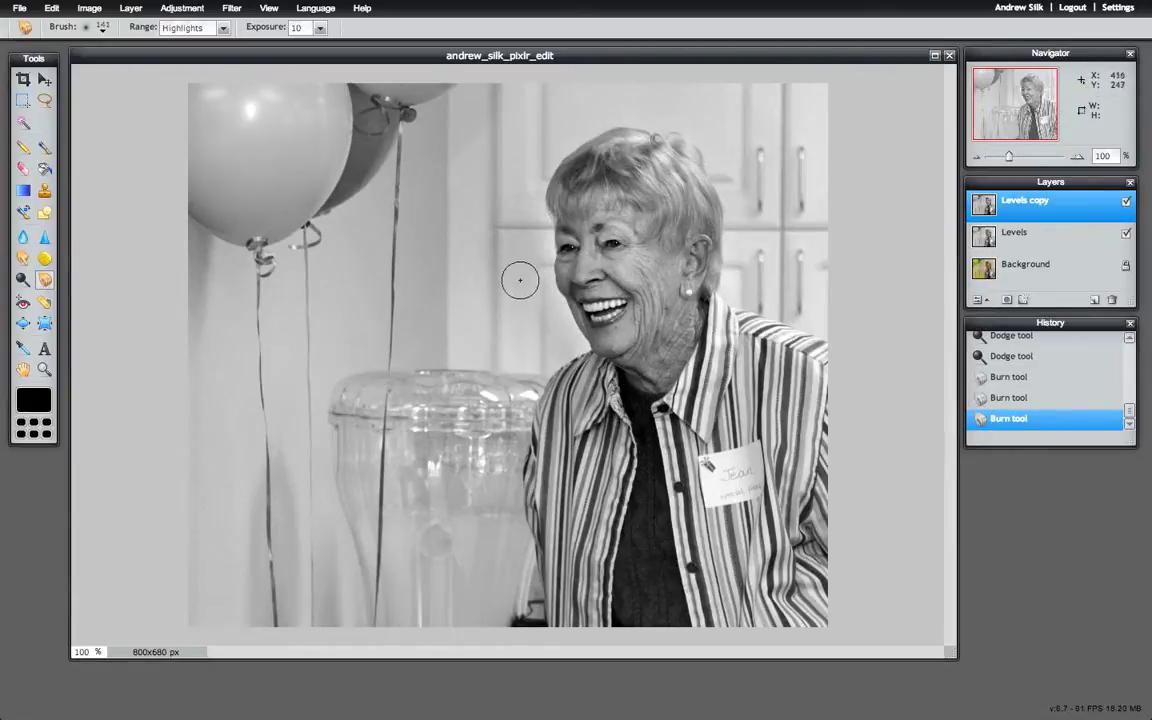
key("ctrl+z")
- Try burning the highlights beside the woman's face and chin at exposure 7, and undo the stroke
left_click(292, 28)
left_click_drag(283, 46, 248, 45)
mouse_move(555, 307)
left_mouse_down()
mouse_move(537, 256)
mouse_move(608, 392)
mouse_move(645, 407)
left_mouse_up()
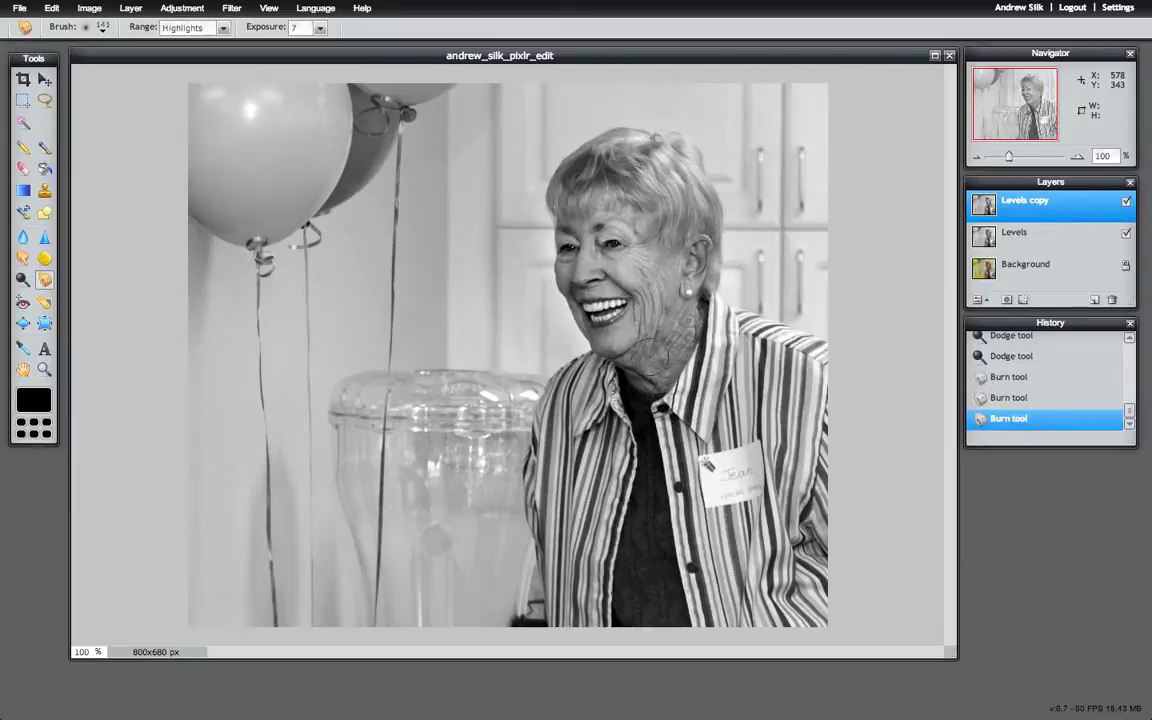
key("ctrl+z")
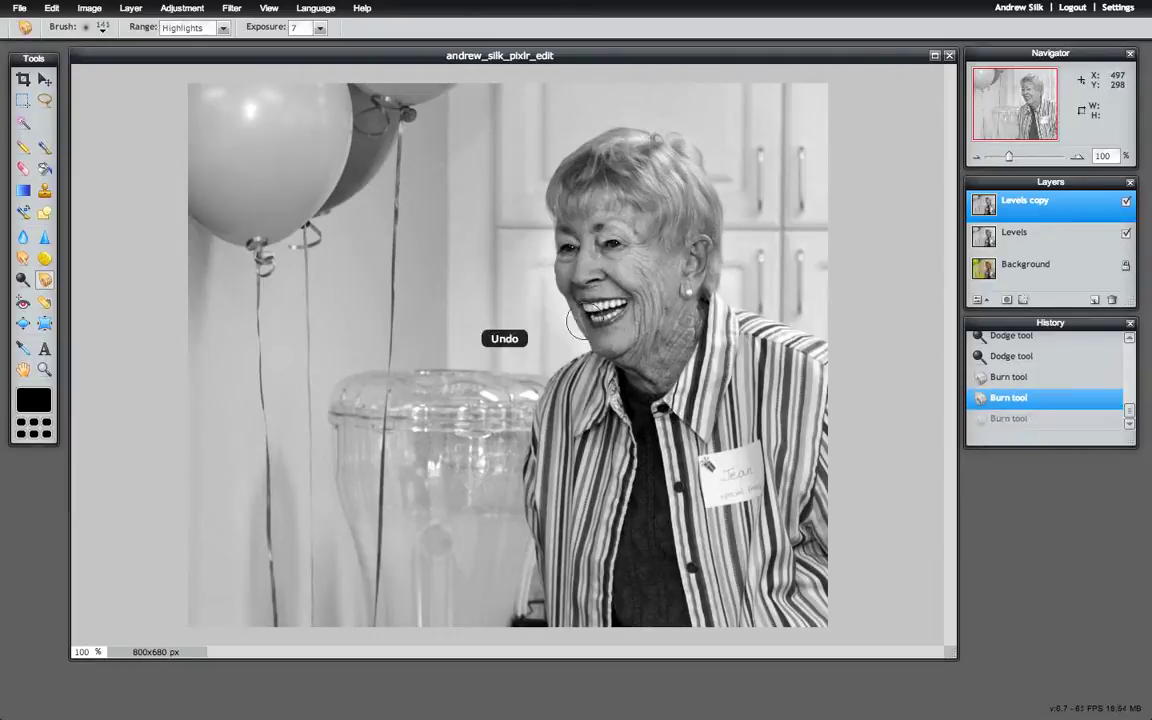
- Display the layer opacity and mode settings, and rename the Levels copy layer as d&B
double_click(1043, 203)
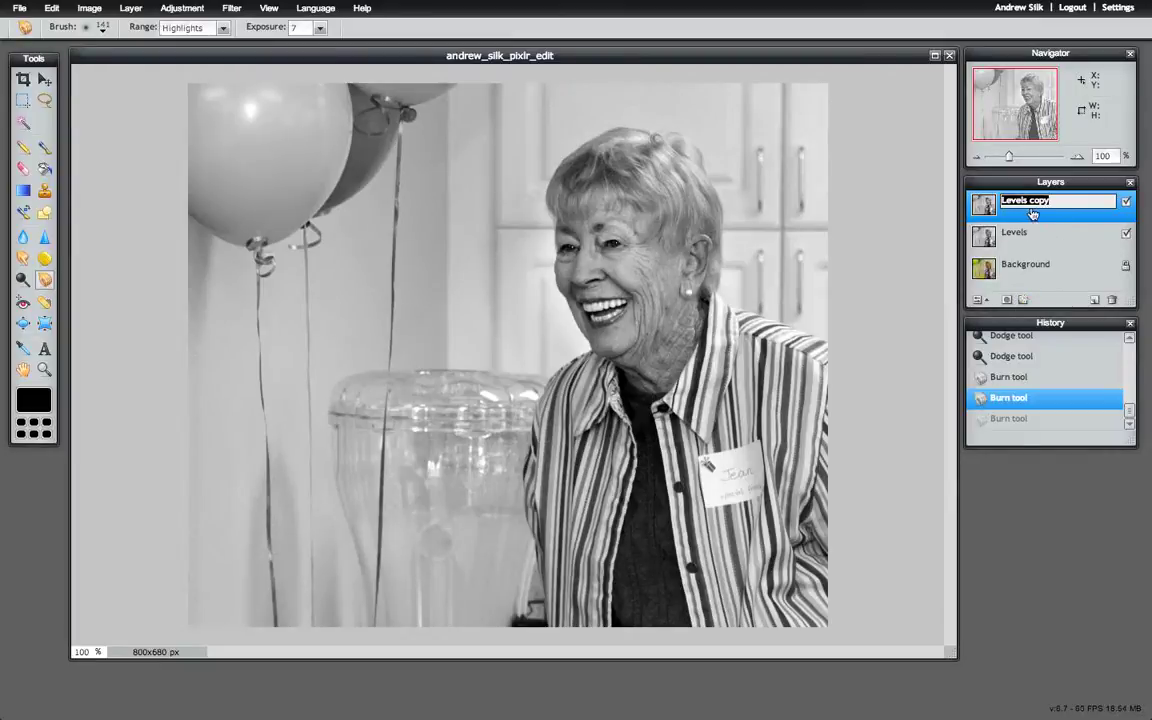
left_click(985, 206)
right_click(985, 205)
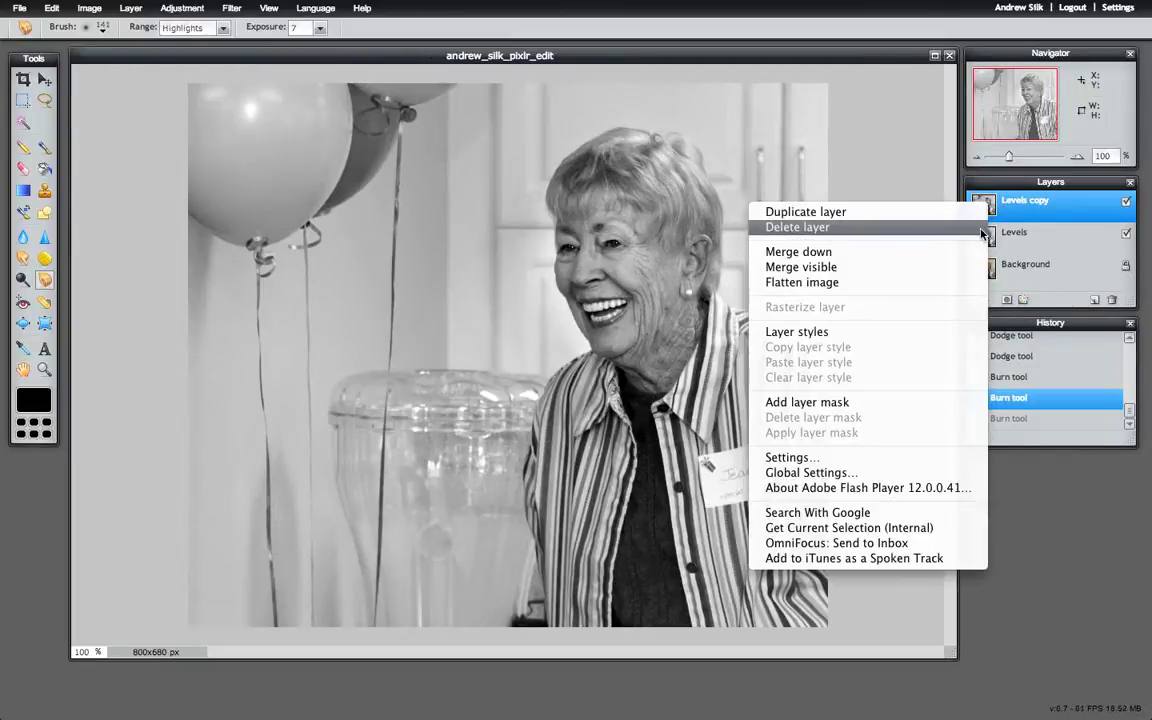
left_click(1055, 318)
left_click(983, 301)
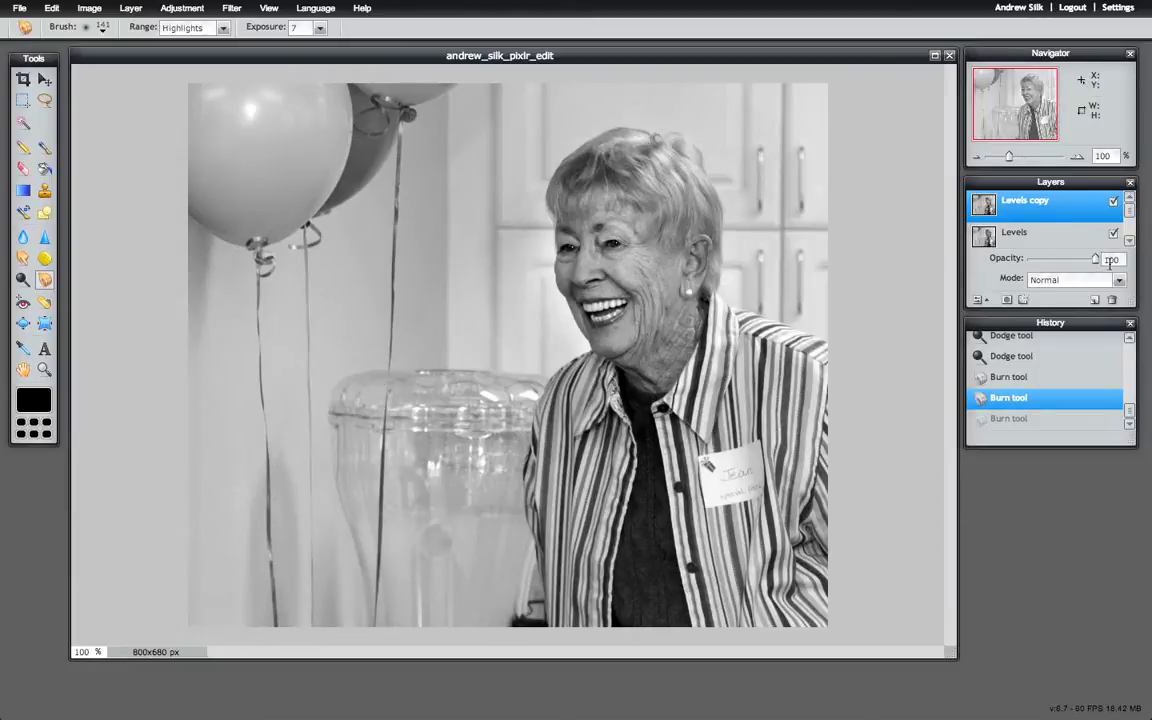
double_click(1041, 204)
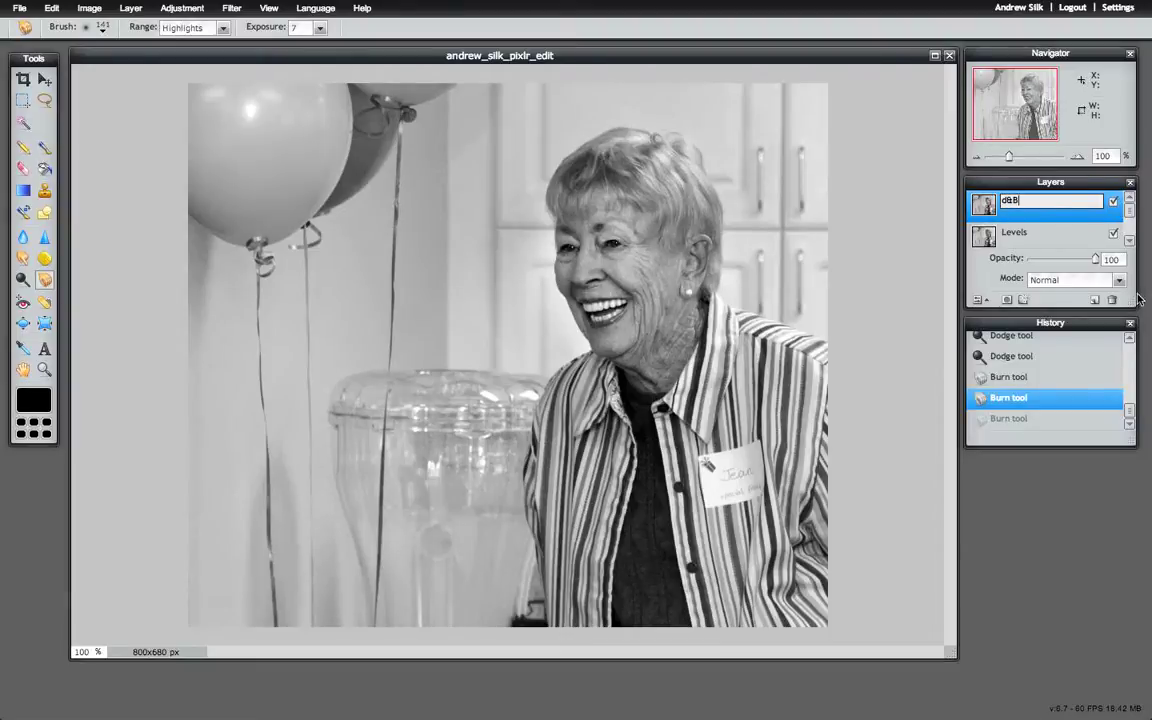
left_click(1058, 236)
- Try out the Levels layer's opacity, leaving it at 100, and set the d&B layer's opacity to 93
left_click_drag(1095, 258, 1131, 263)
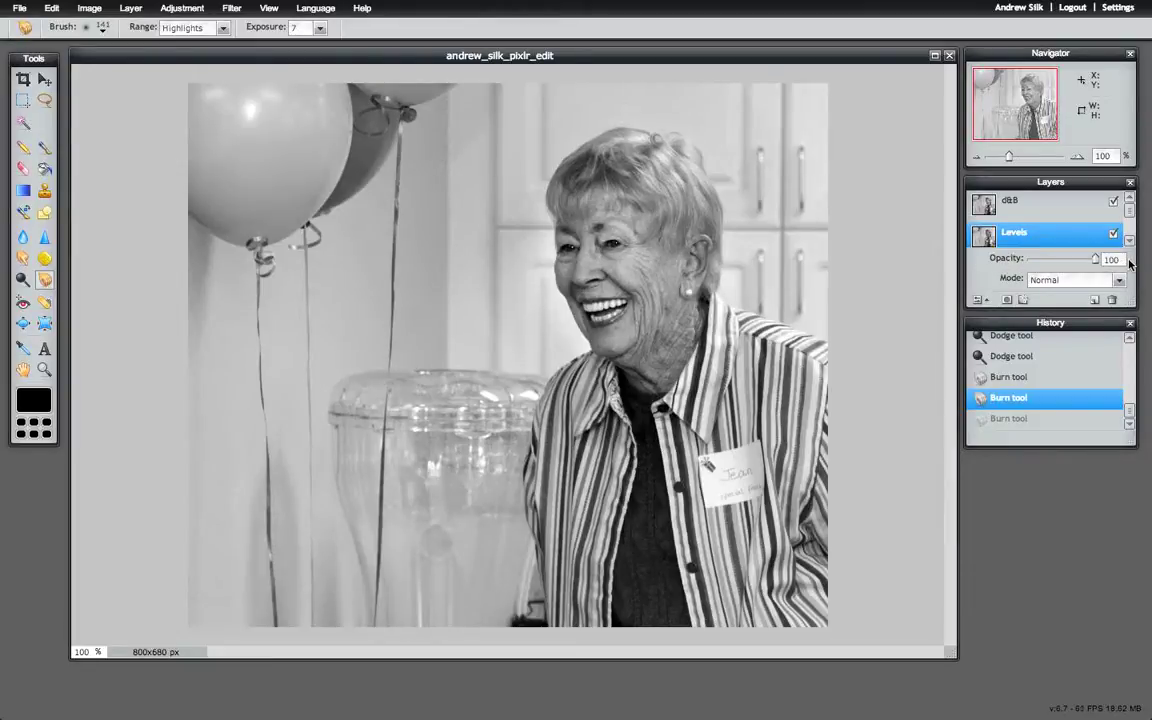
left_click(1060, 208)
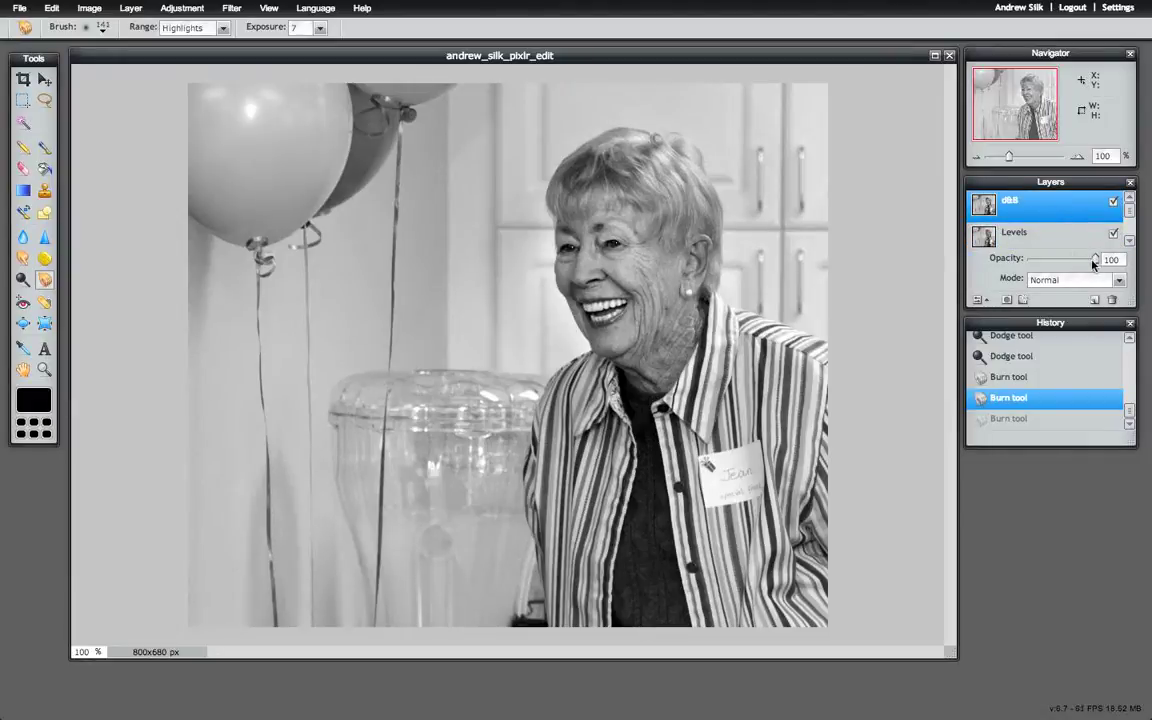
mouse_move(1095, 259)
left_mouse_down()
mouse_move(1025, 258)
mouse_move(1111, 260)
mouse_move(963, 260)
mouse_move(1142, 257)
mouse_move(1000, 262)
mouse_move(1111, 252)
mouse_move(1023, 252)
mouse_move(1091, 266)
left_mouse_up()
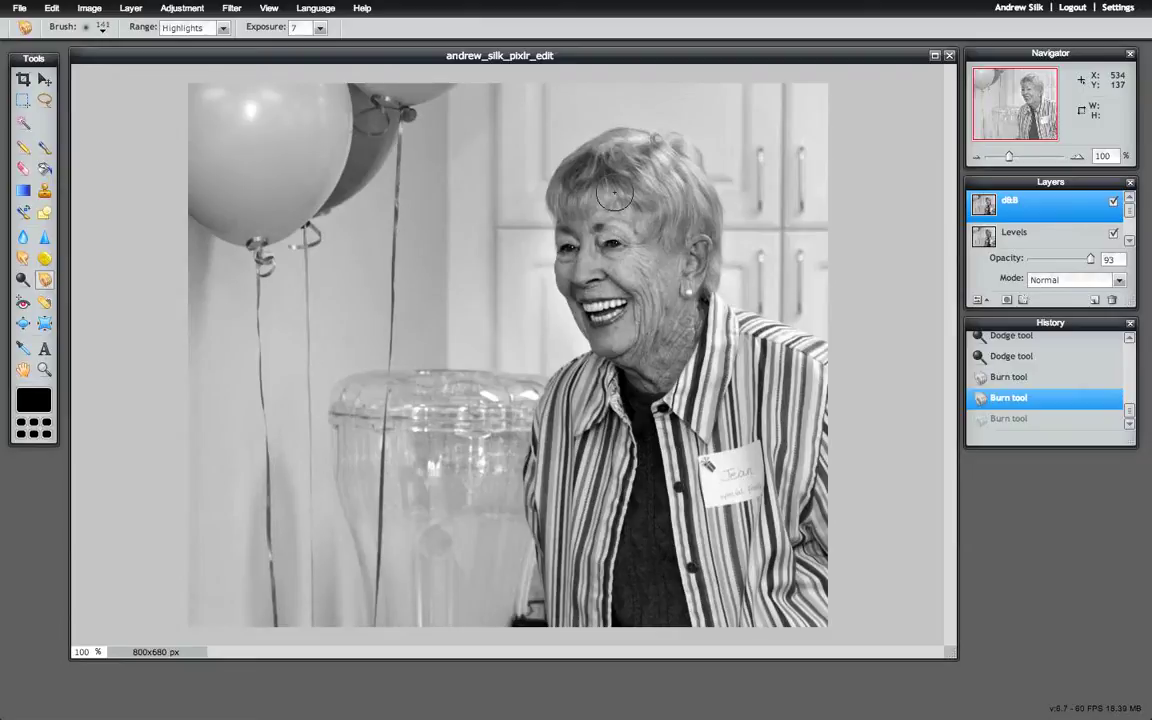
- Save the image to the Pixlr Project folder on Flickr, replacing "edit" at the end of its name with "bw"
left_click(19, 8)
left_click(27, 90)
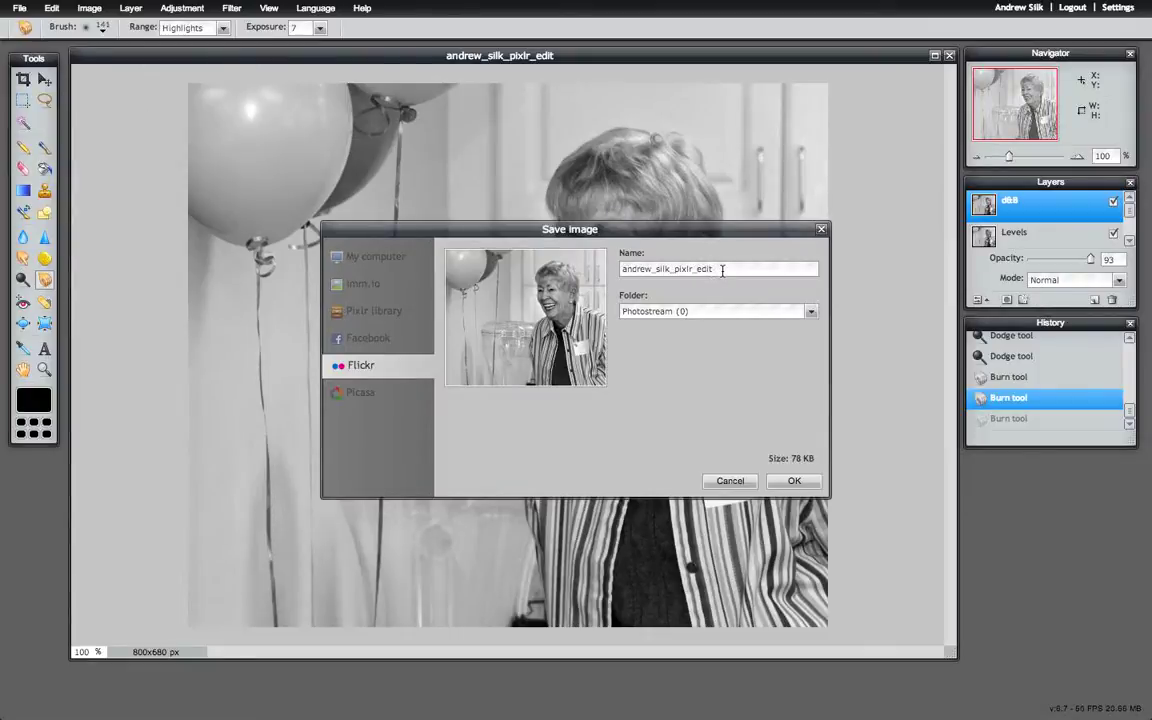
key("BackSpace")
key("BackSpace")
key("BackSpace")
key("BackSpace")
type("bw")
left_click(811, 311)
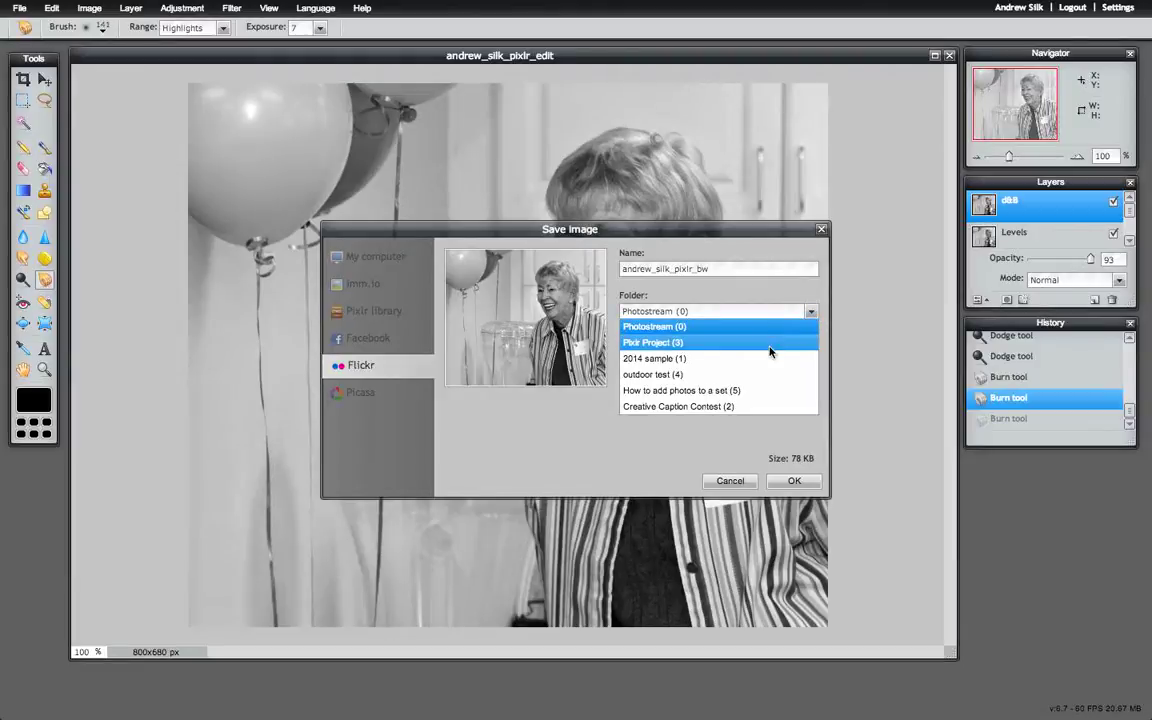
left_click(770, 343)
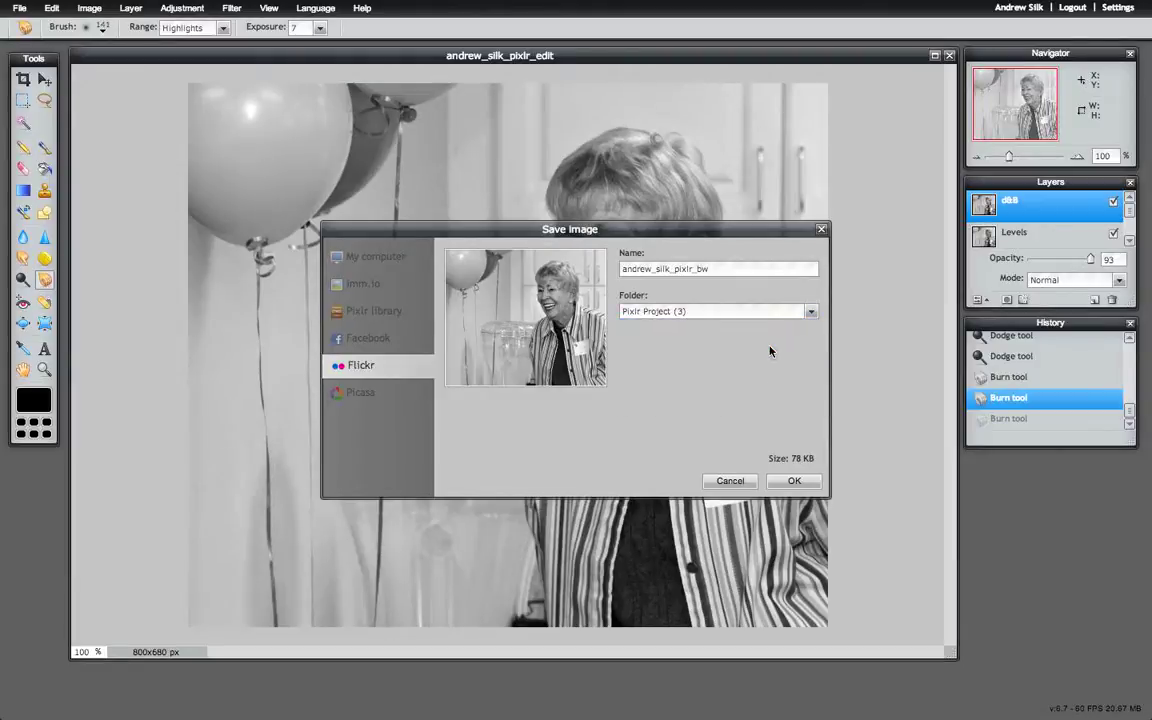
left_click(791, 481)
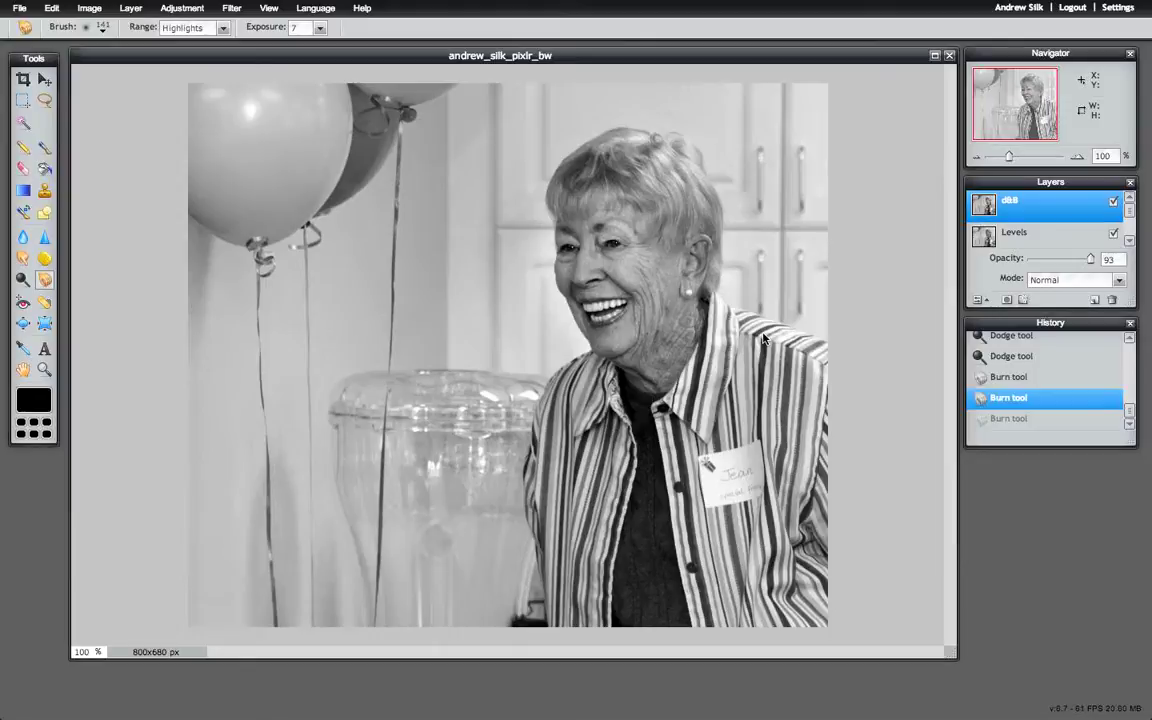
- Try resizing the image to 1200 pixels wide with constrained proportions, and undo the resize
mouse_move(165, 15)
left_click(92, 9)
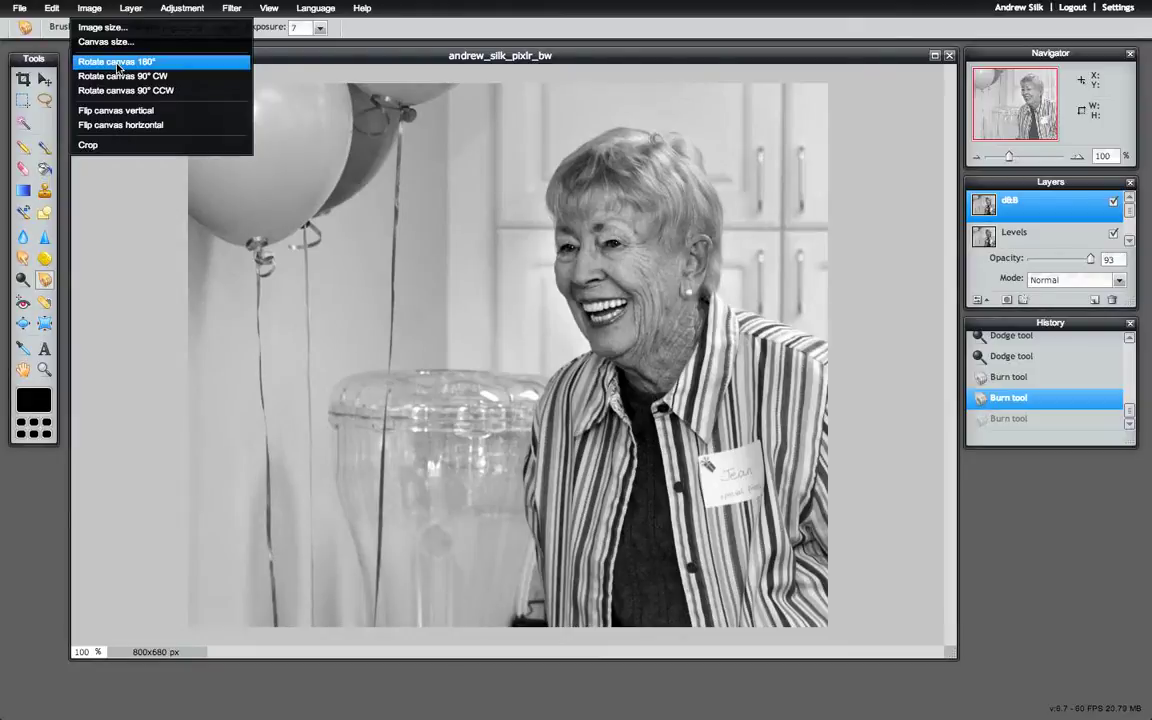
left_click(97, 27)
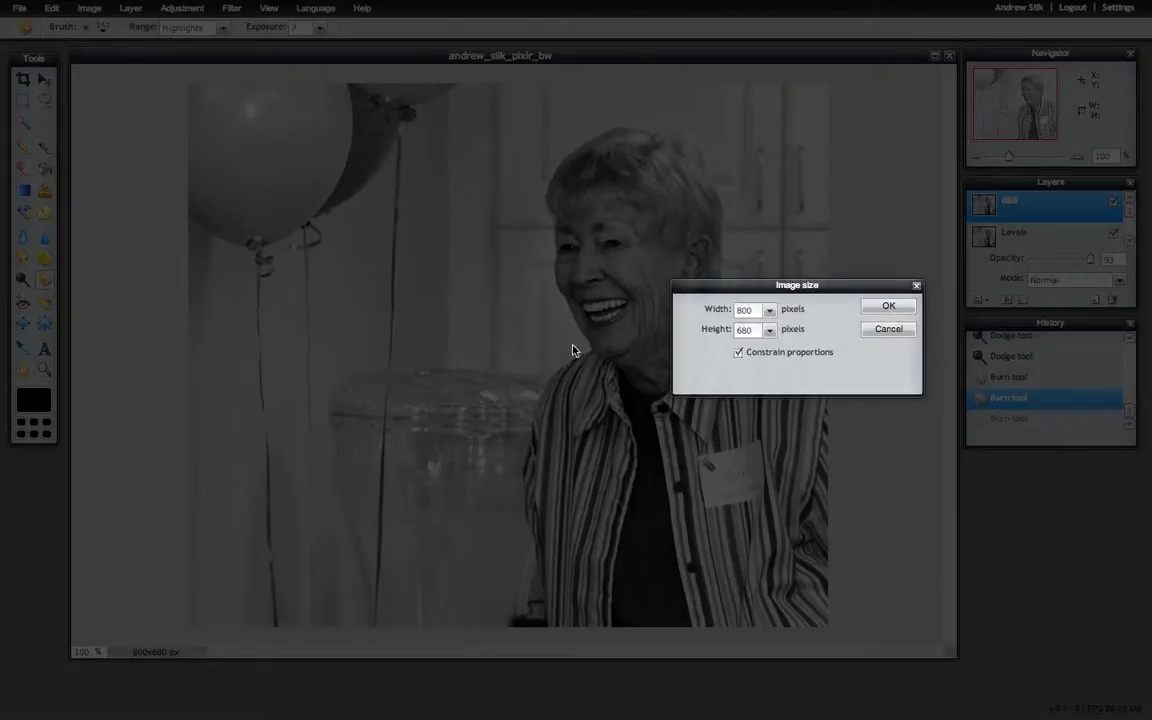
left_click_drag(757, 310, 714, 311)
type("1200")
key("Return")
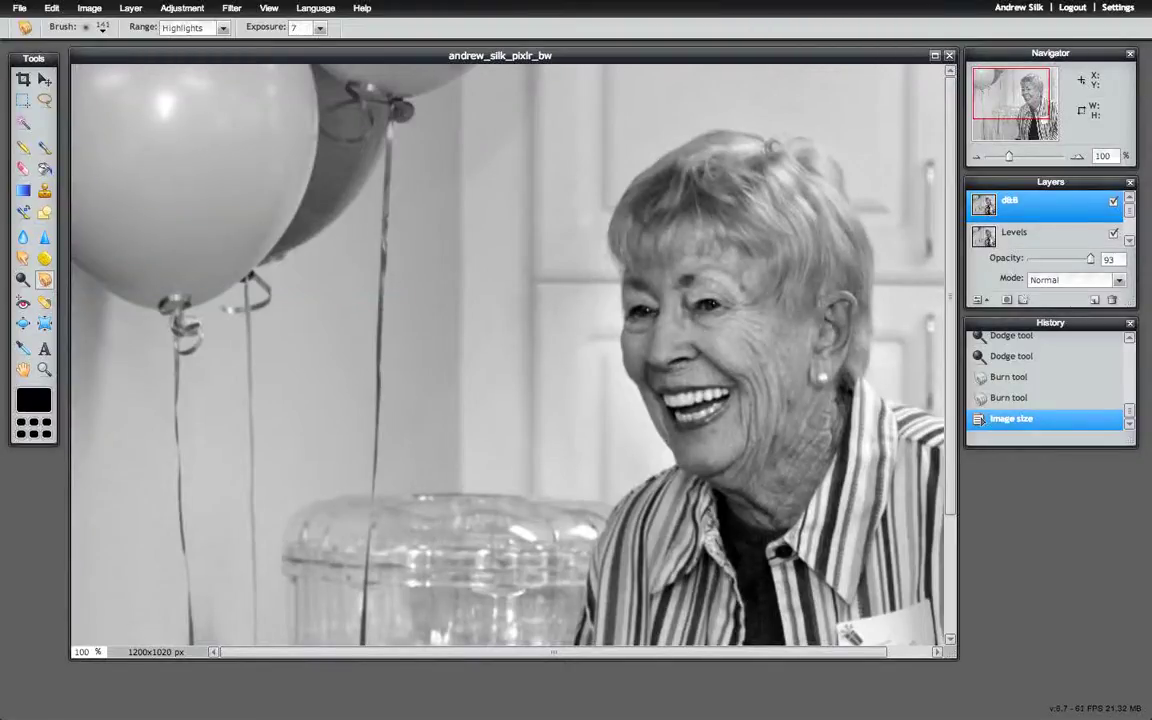
key("ctrl+z")
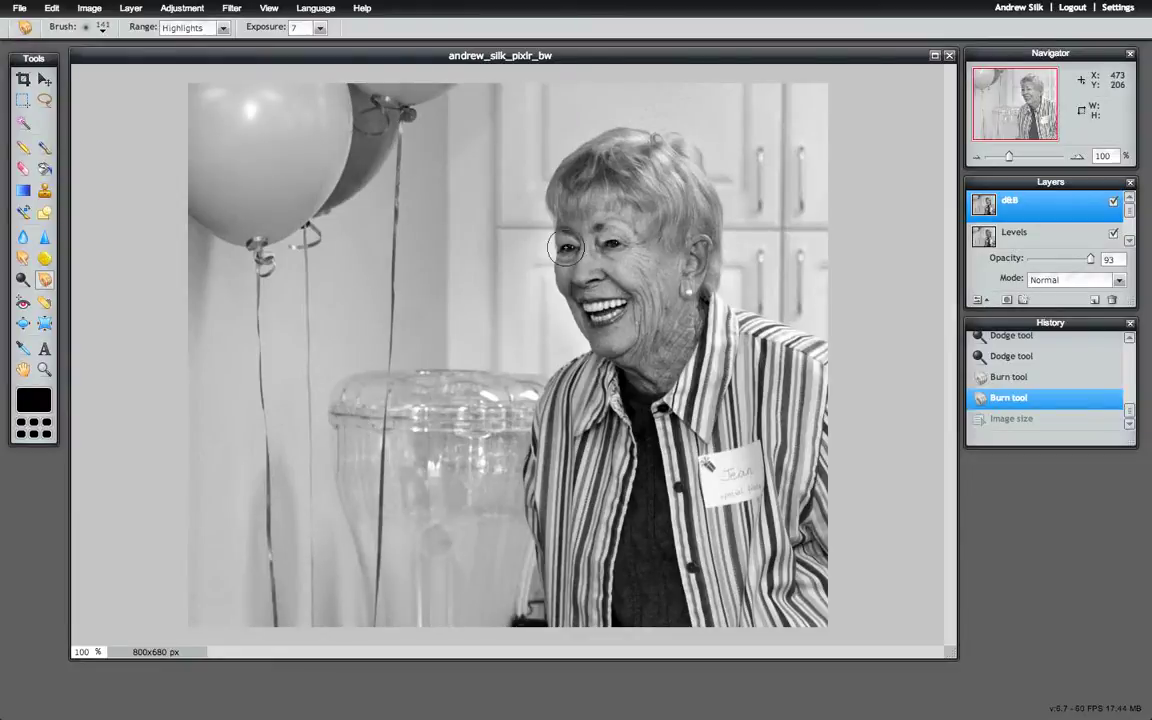
key("super+Tab")
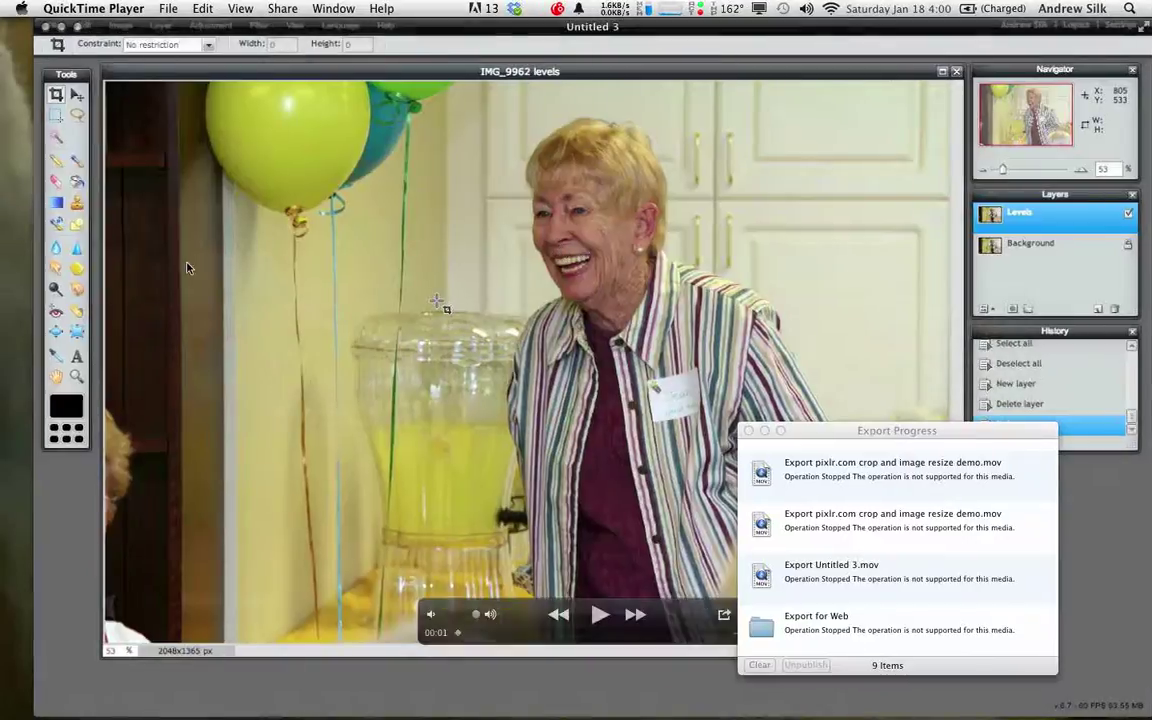